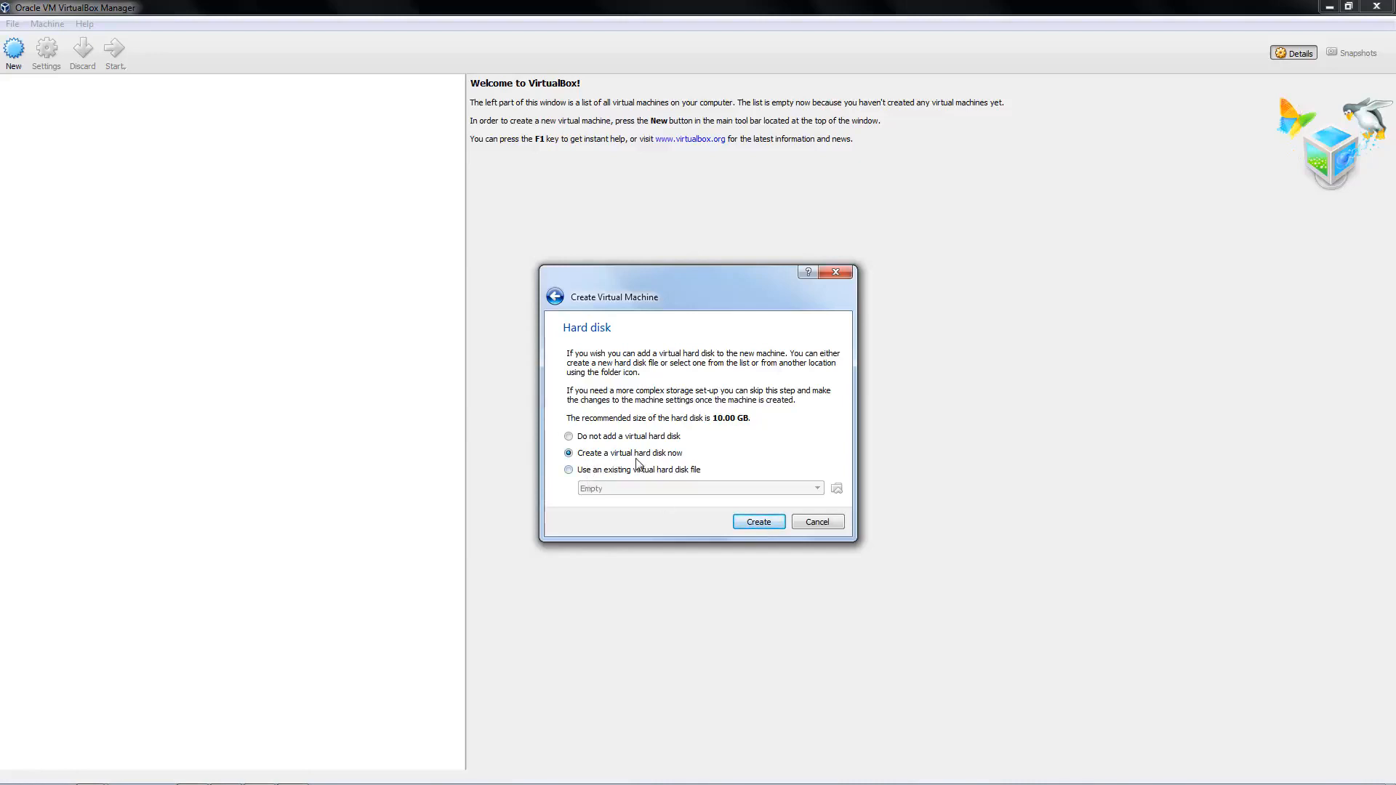
Create a new virtual hard disk with the default VDI type and dynamically allocated storage
click(757, 524)
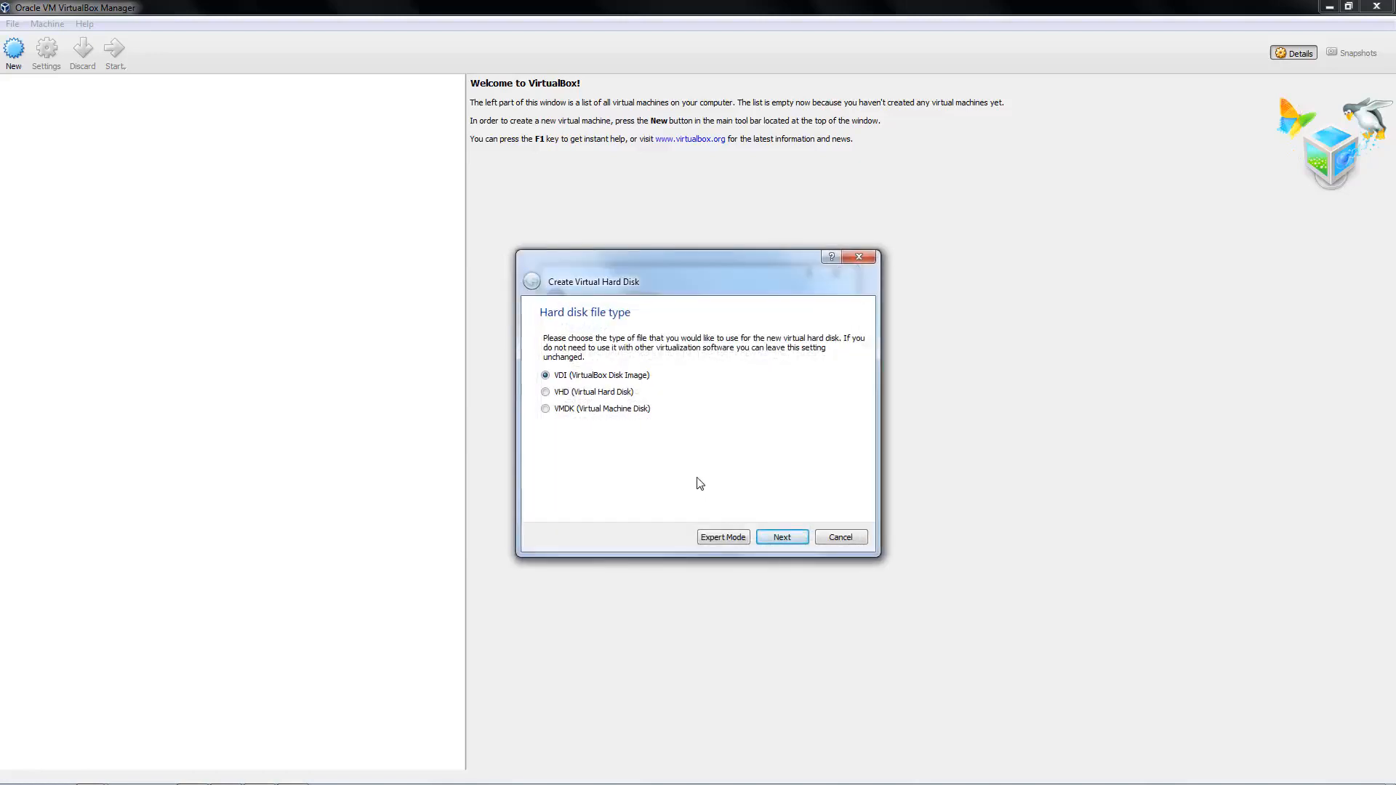
click(771, 541)
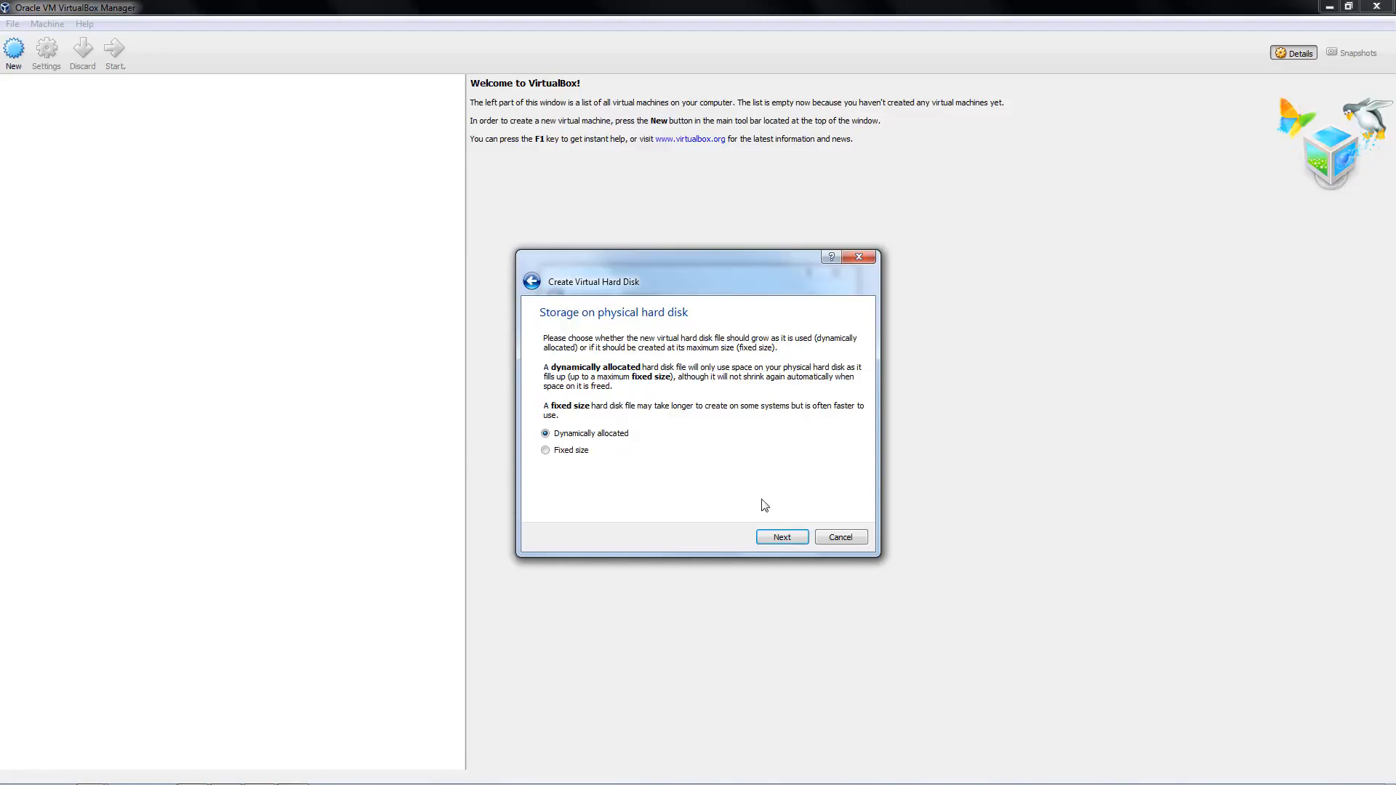
click(780, 538)
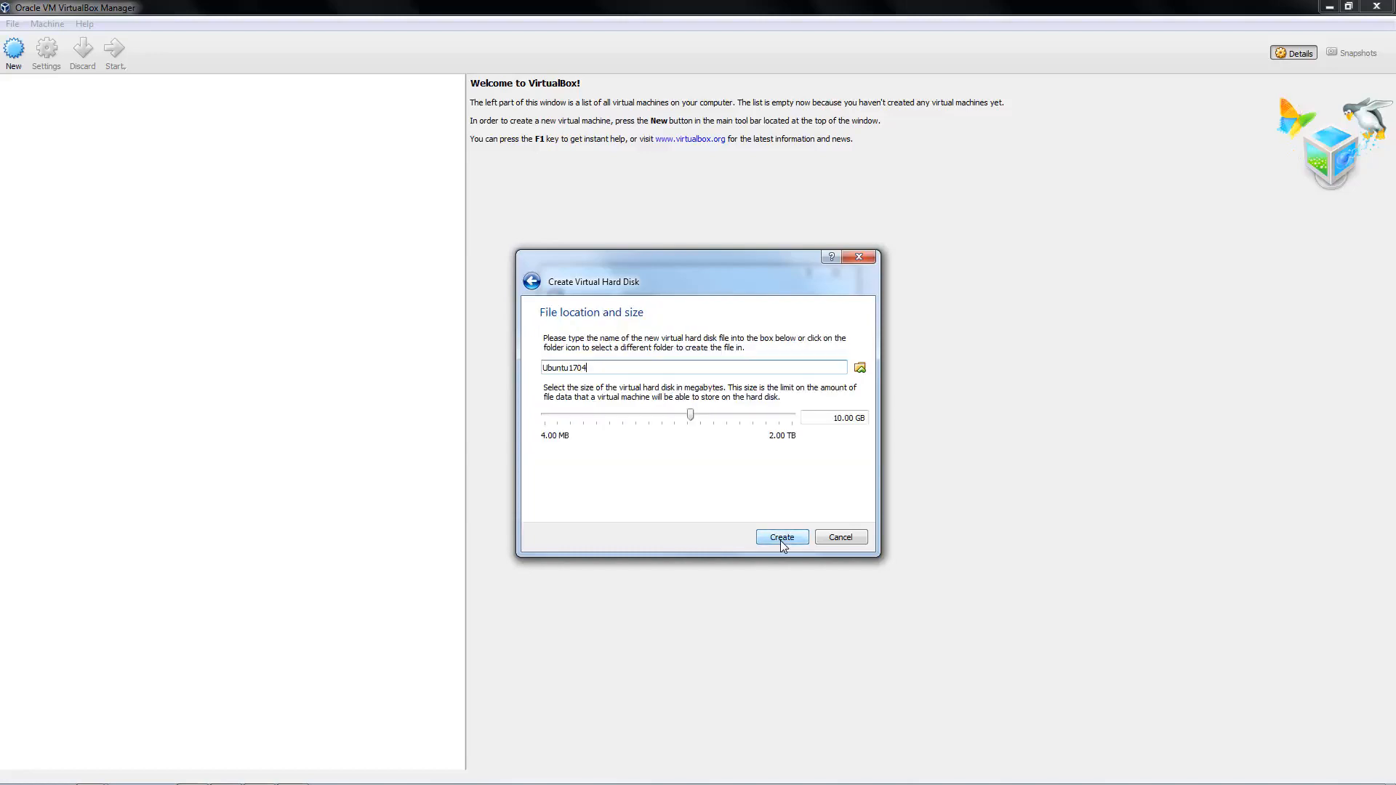
Browse to the D:\Data\VM folder and save the disk file there as Ubuntu1704.vdi
click(860, 369)
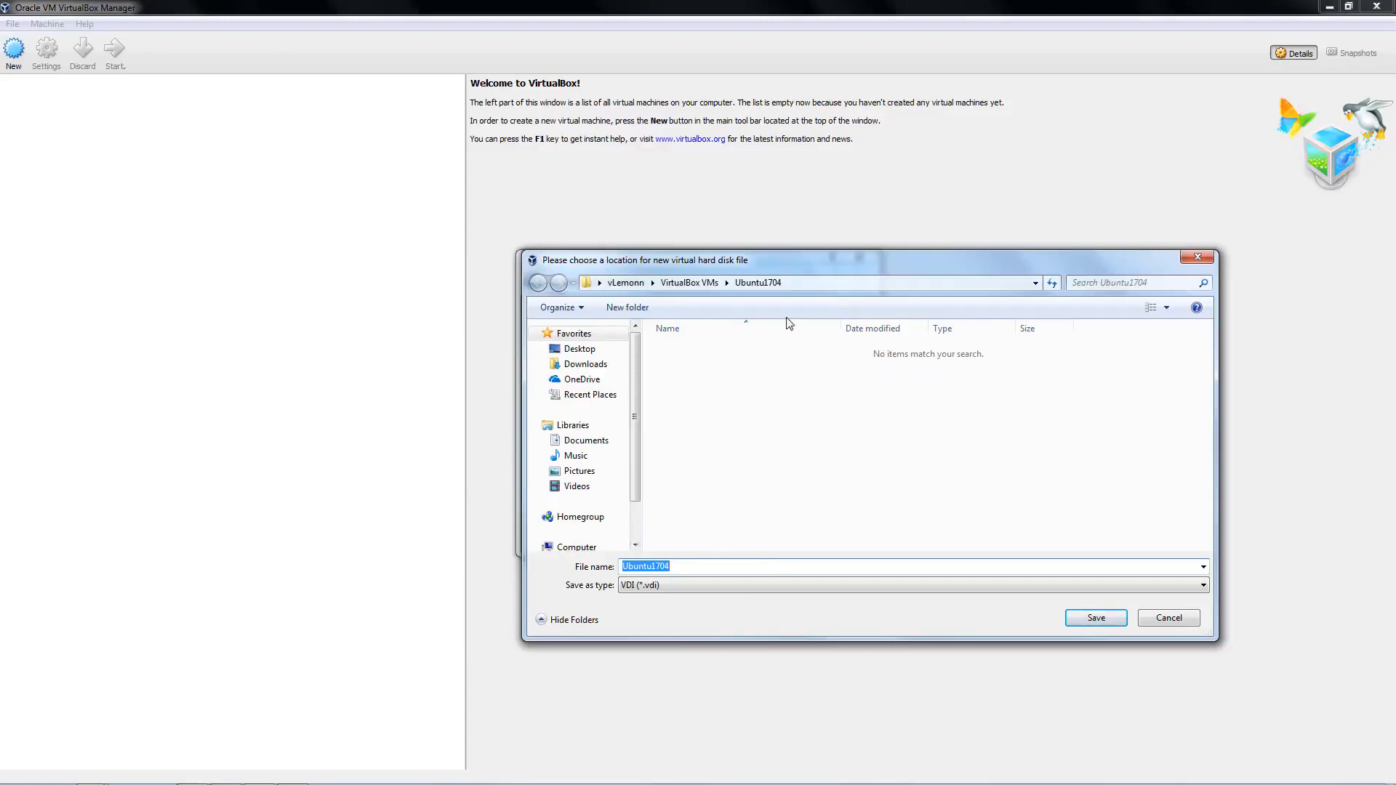
click(841, 290)
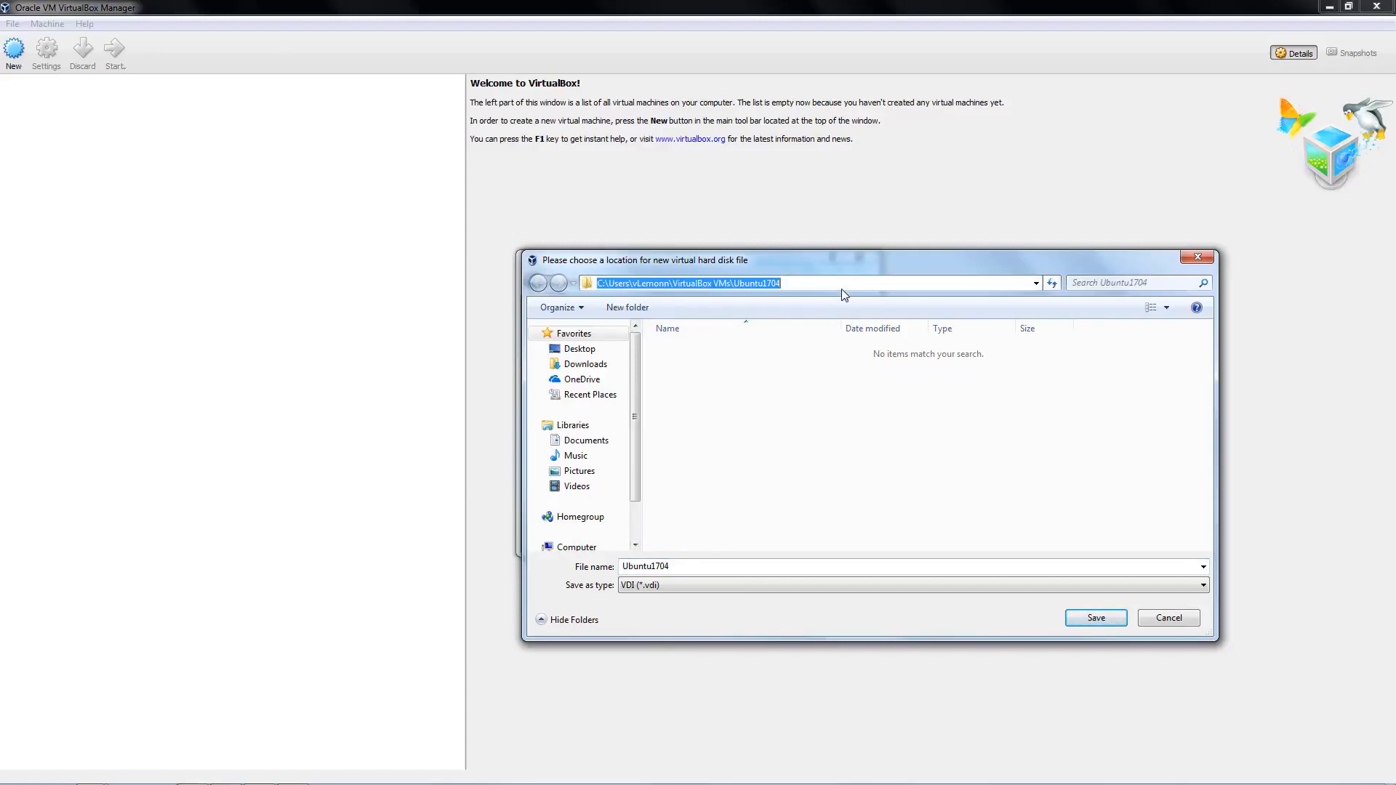
text(D:\Da)
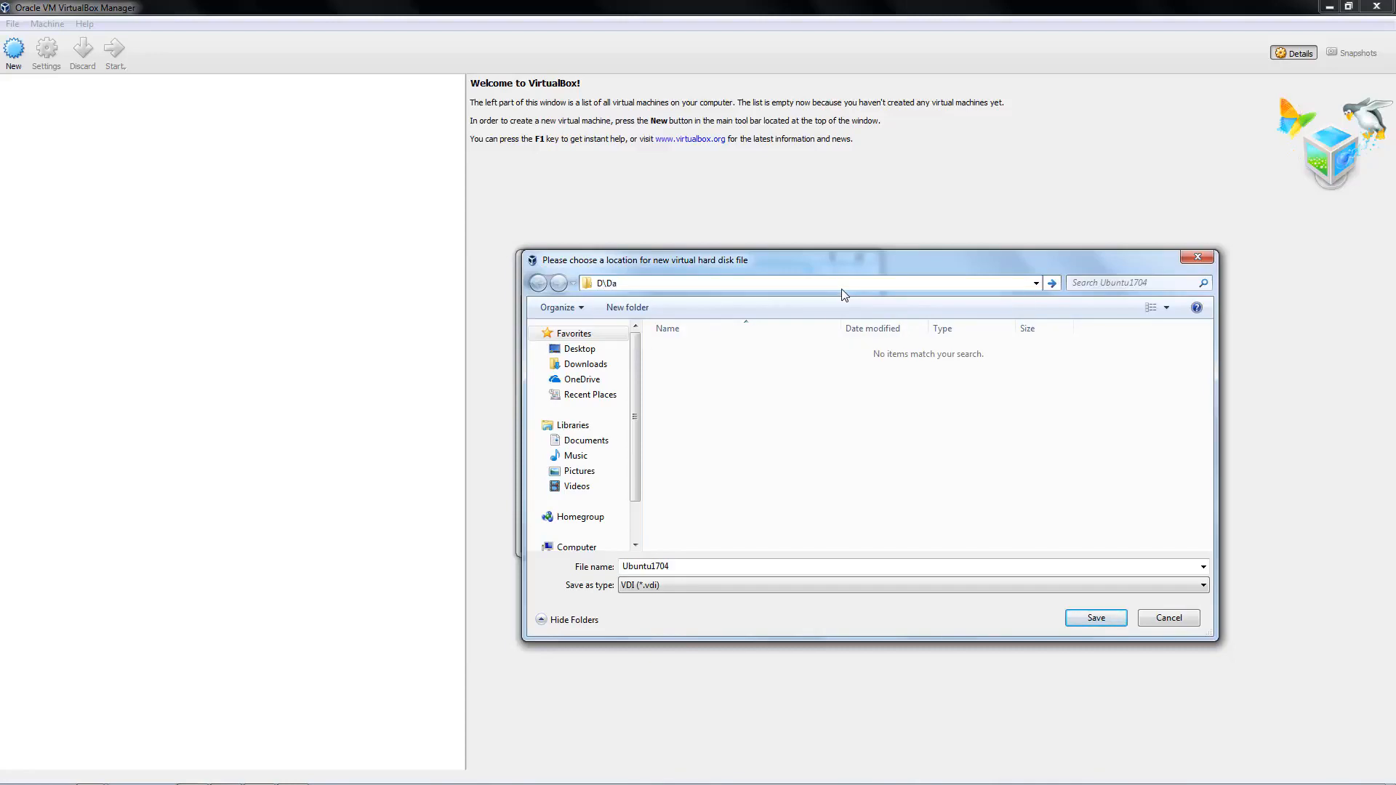
key(BackSpace)
key(BackSpace)
key(BackSpace)
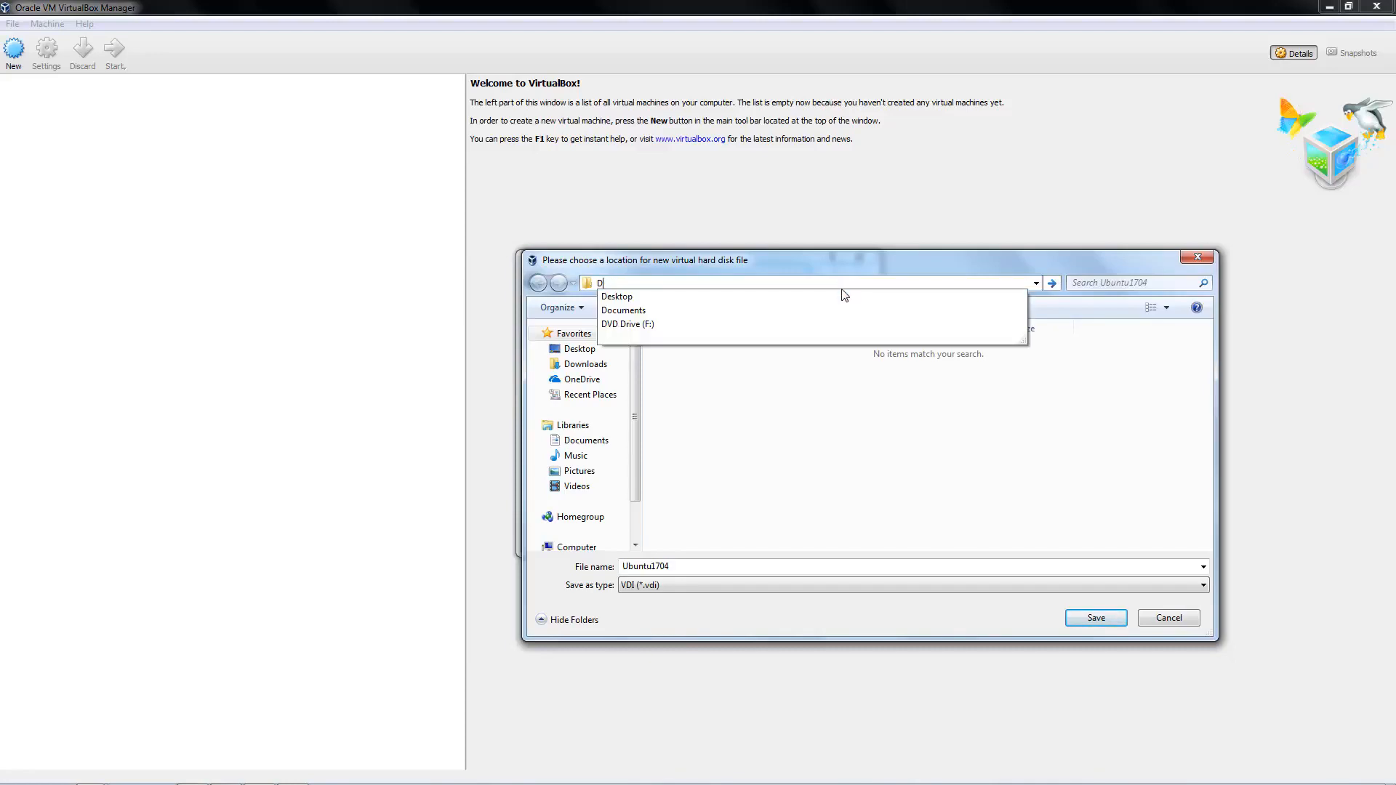
text(:\a)
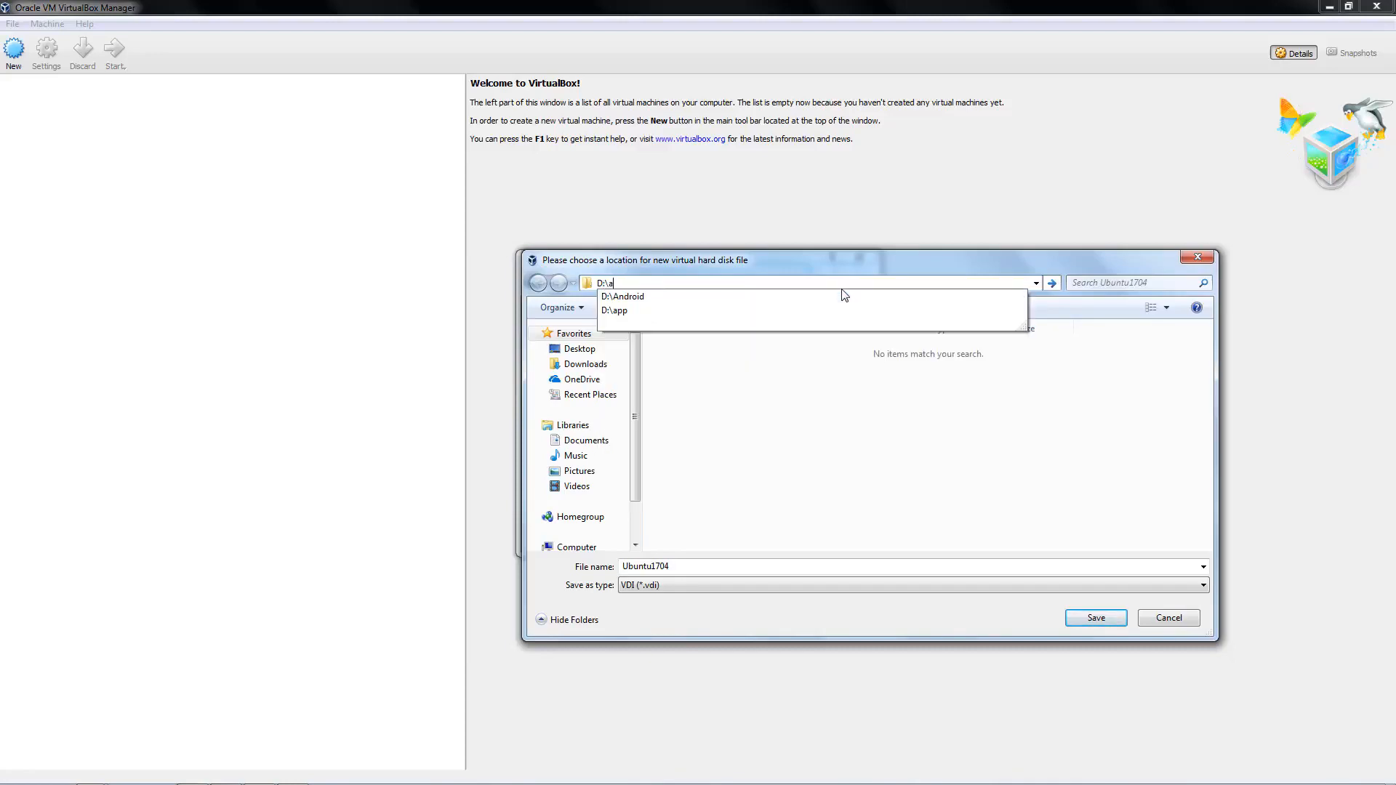
key(BackSpace)
text(Data\Vm)
key(Down)
text(\)
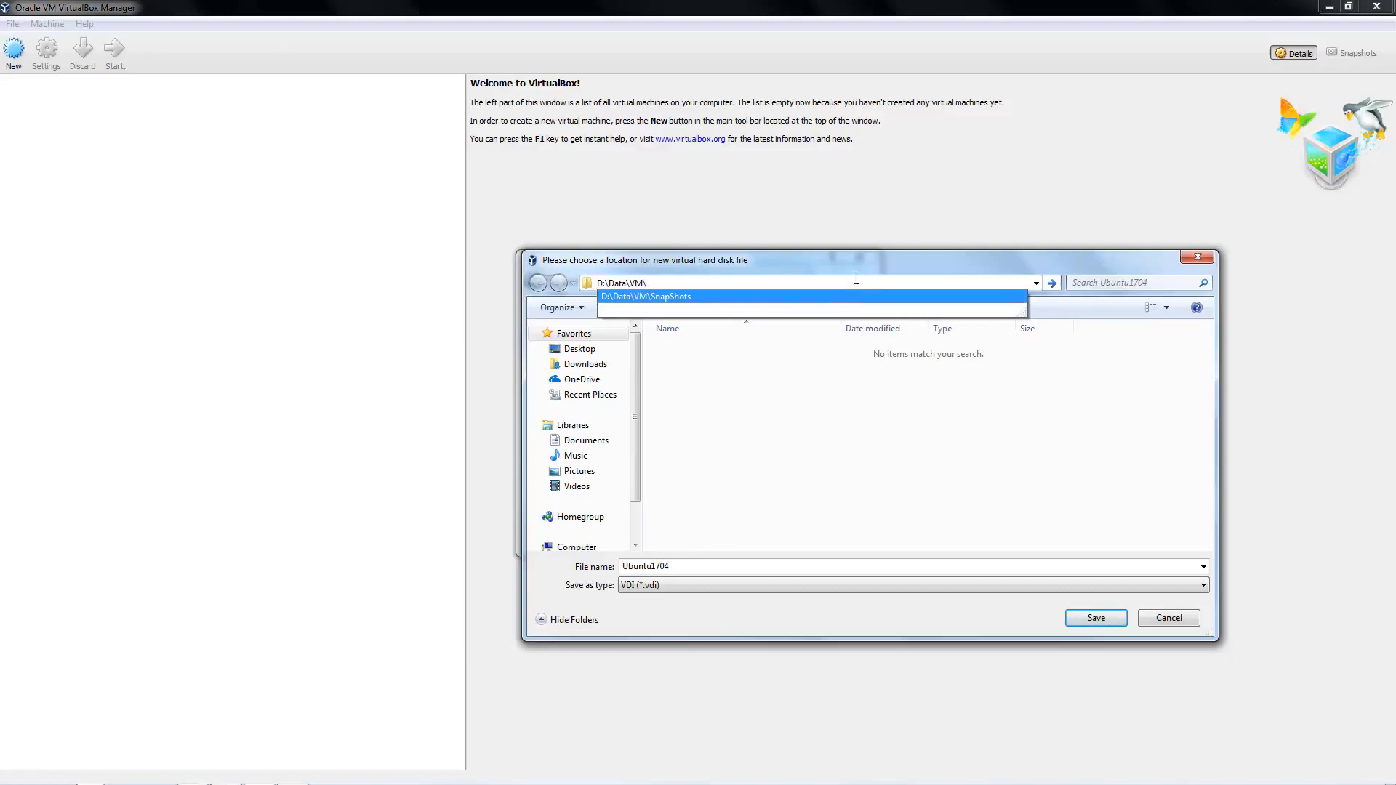
key(Return)
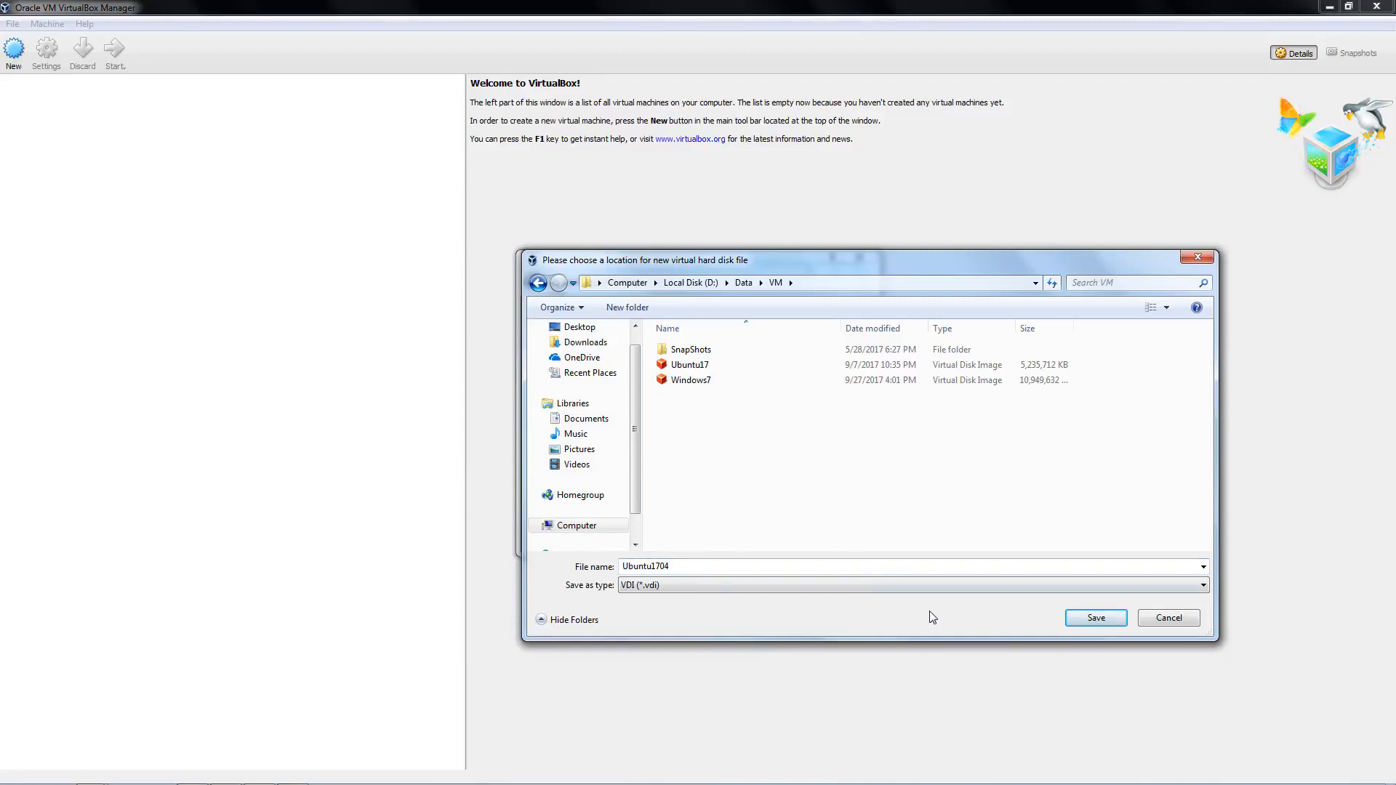
click(826, 280)
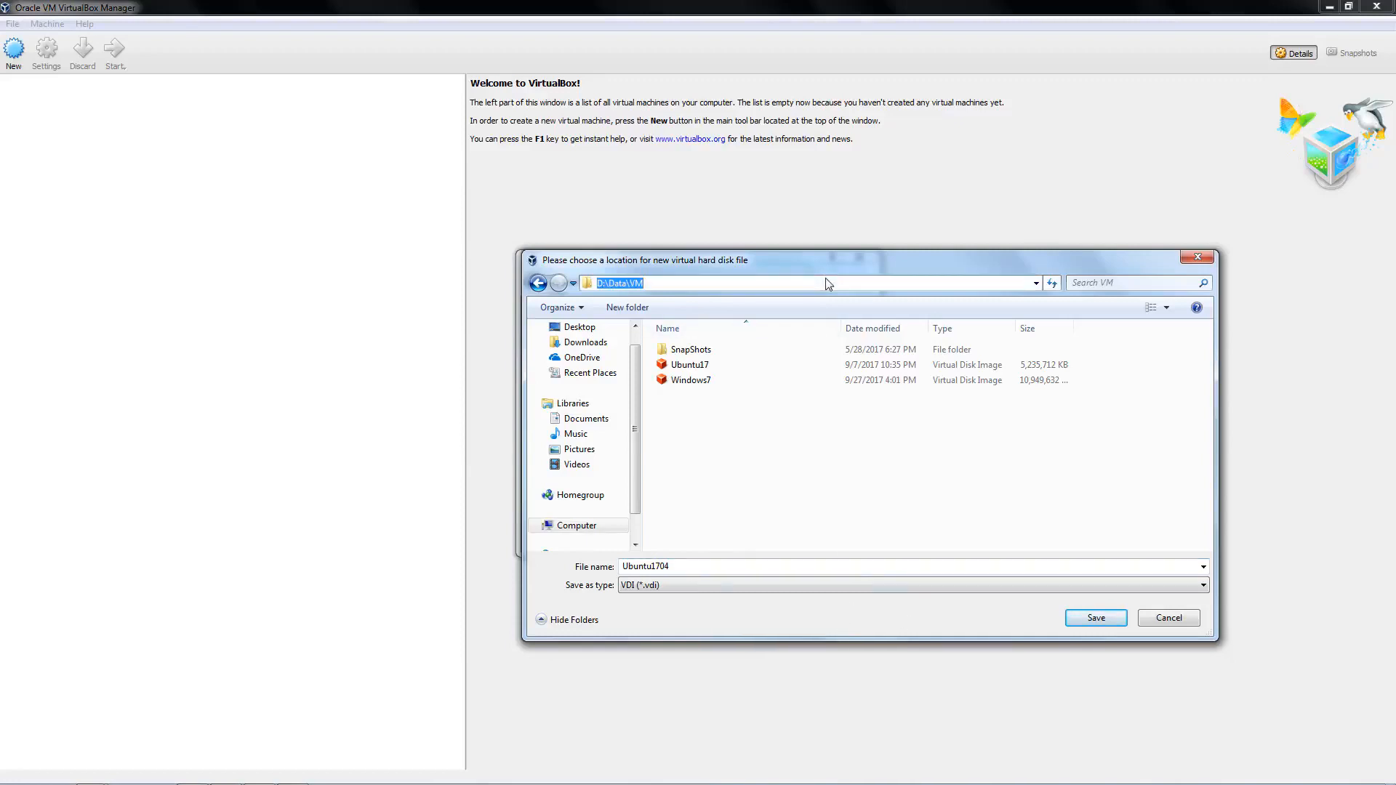
click(1096, 617)
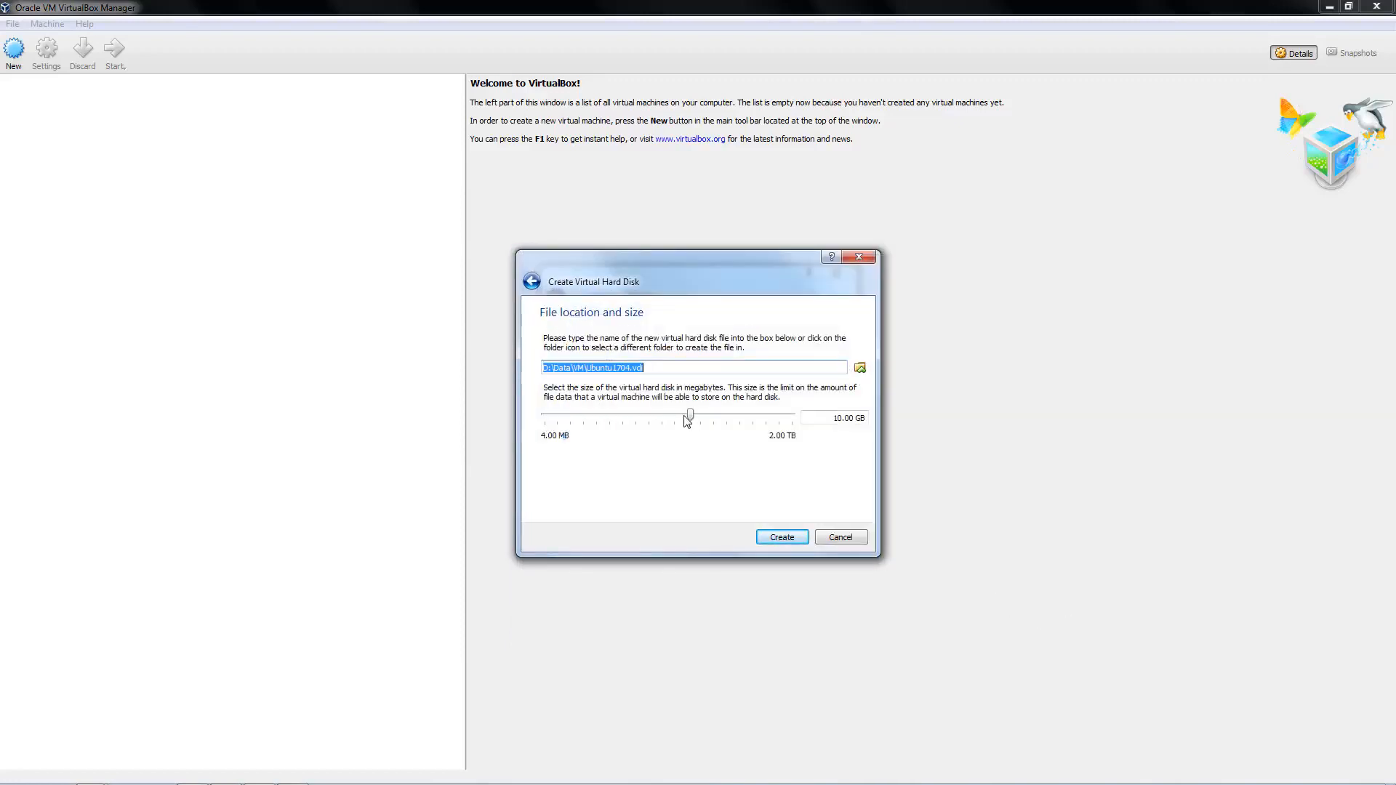
Size the disk at 63.06 GB, create the Ubuntu1704 machine and start it
drag(691, 417, 730, 405)
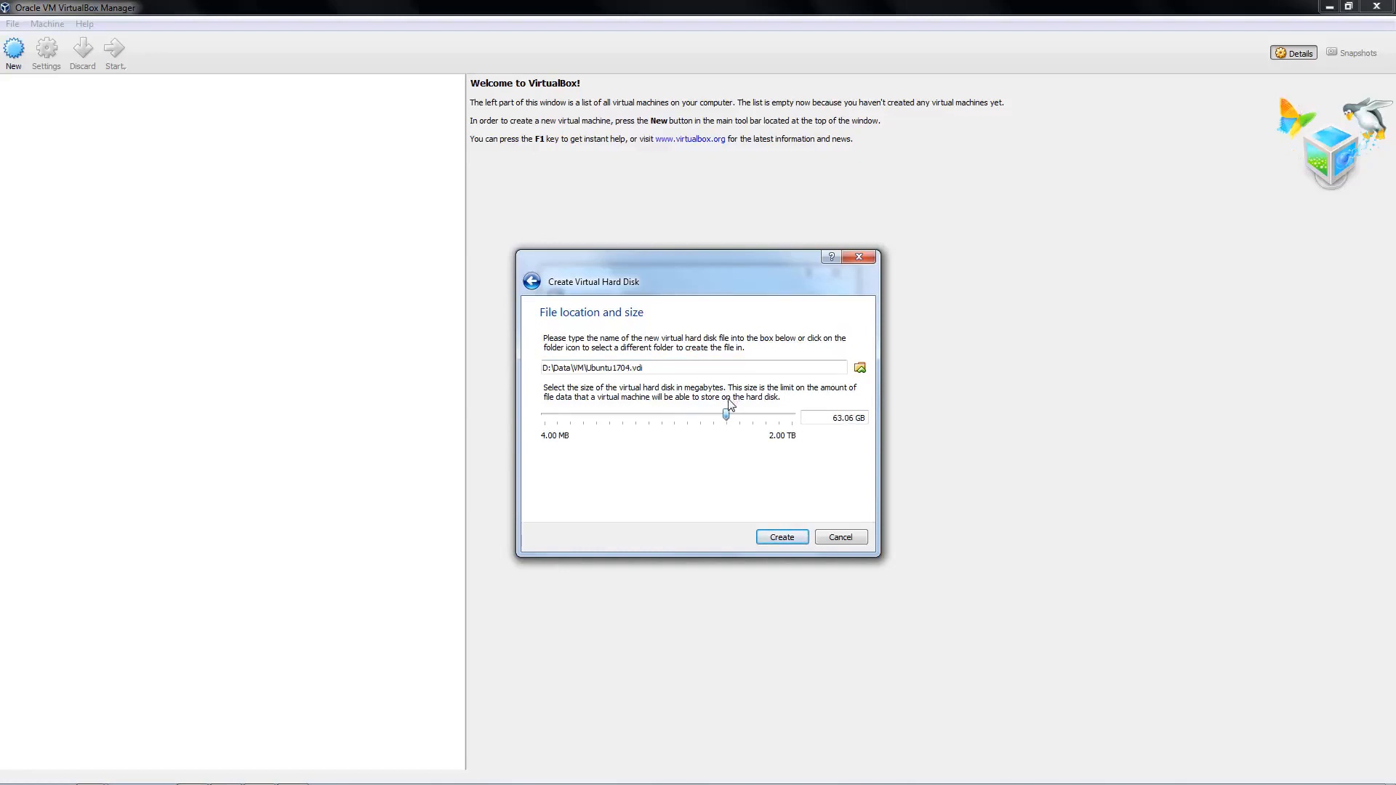
click(798, 536)
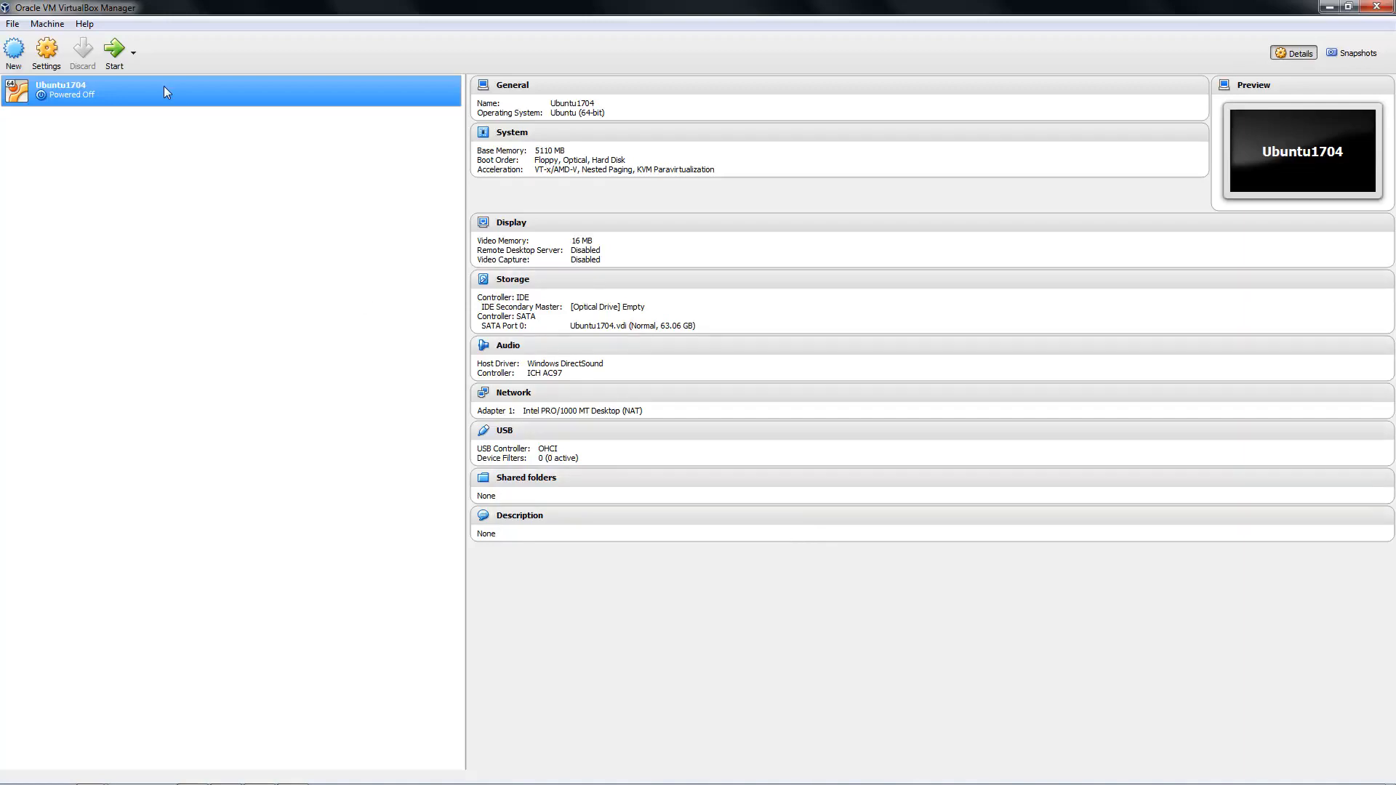
click(114, 50)
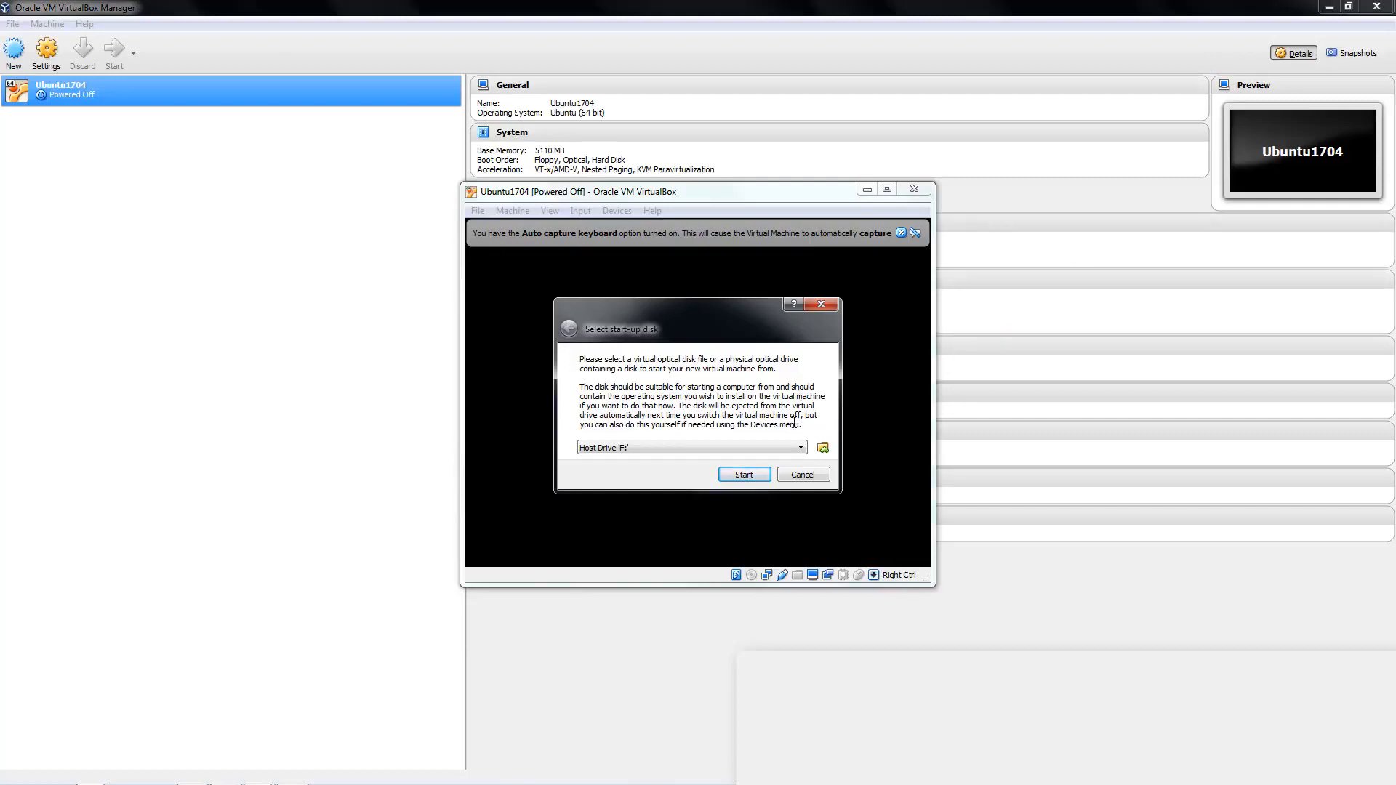
Boot from ubuntu-17.04-desktop-amd64.iso, found in D:\Data\Softwares\OS, as the start-up disk
click(822, 448)
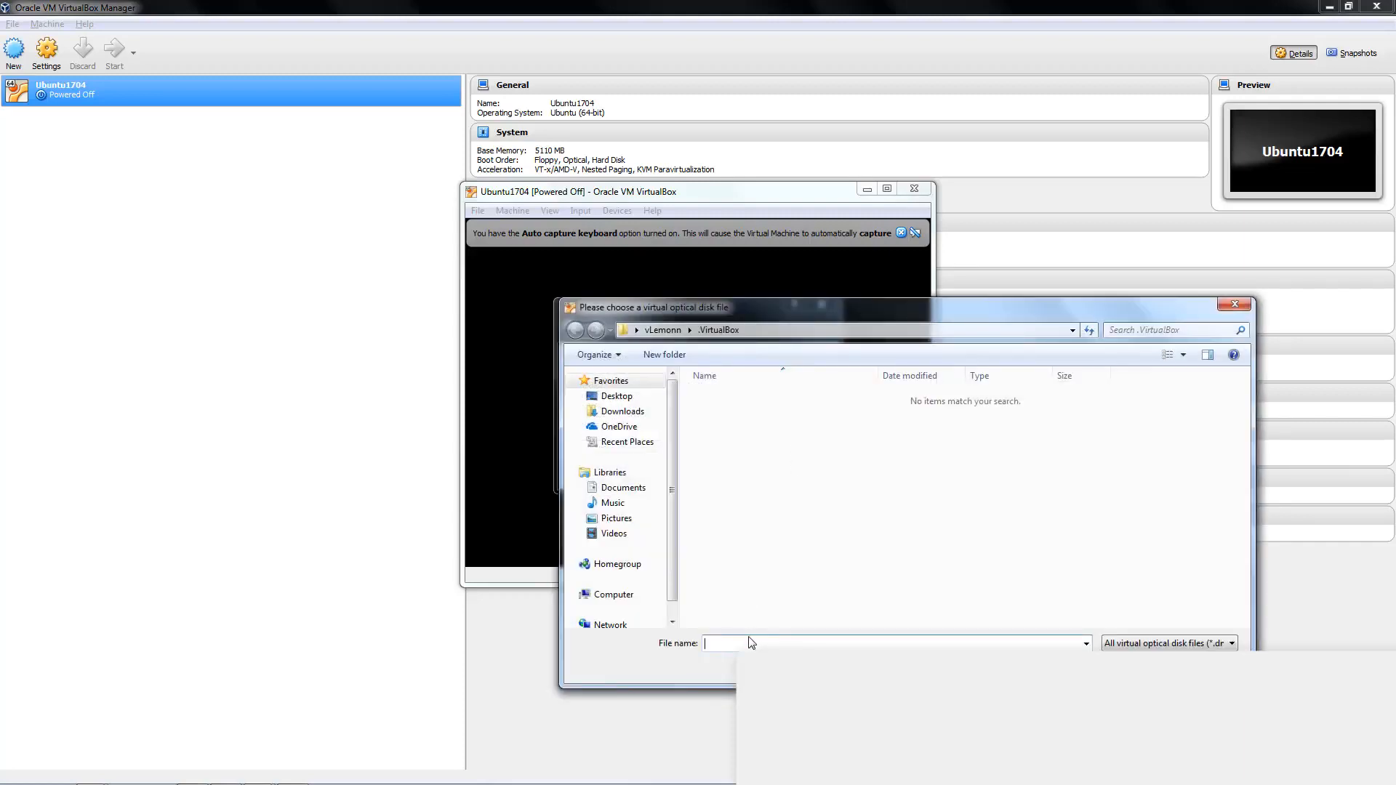
text(D:\Data\S)
key(Down)
key(Down)
key(Down)
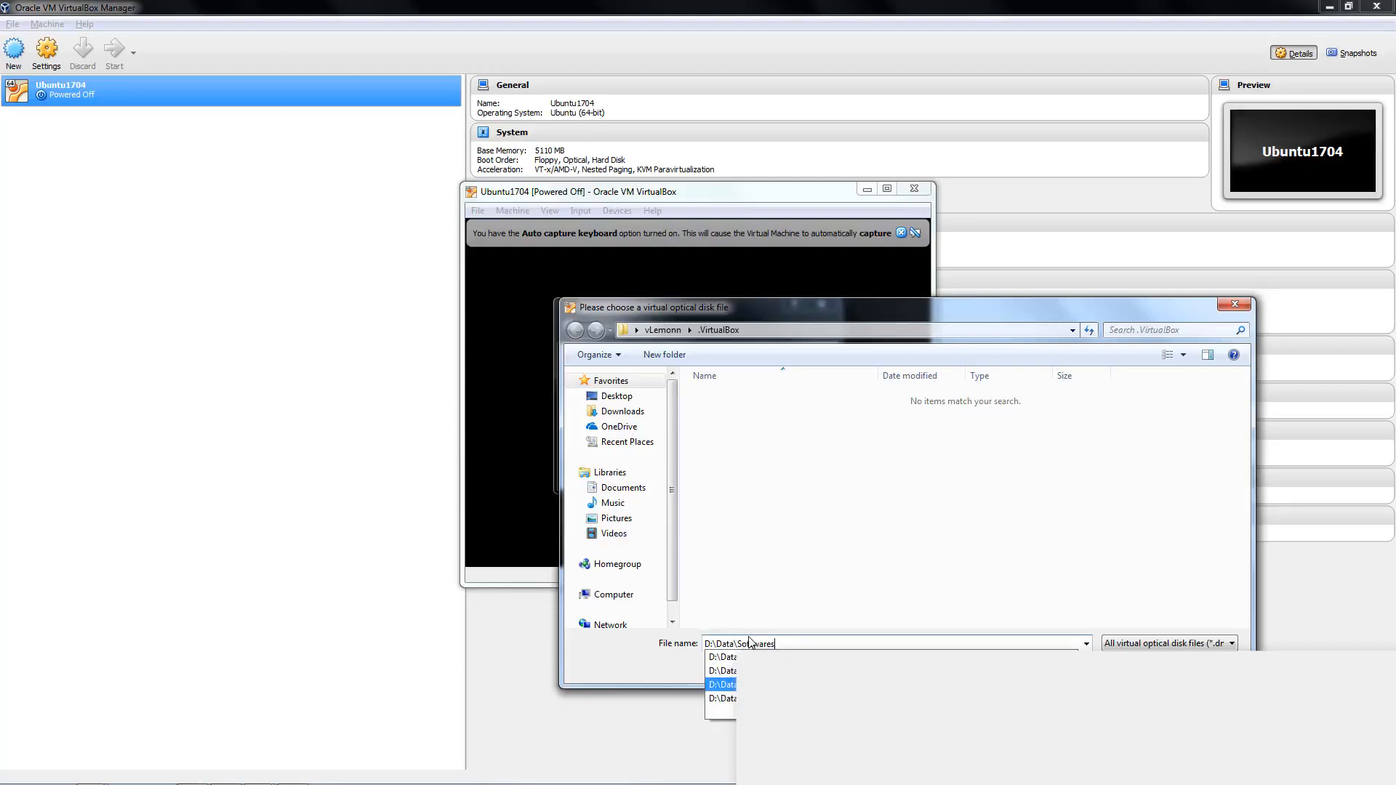
text(\Os)
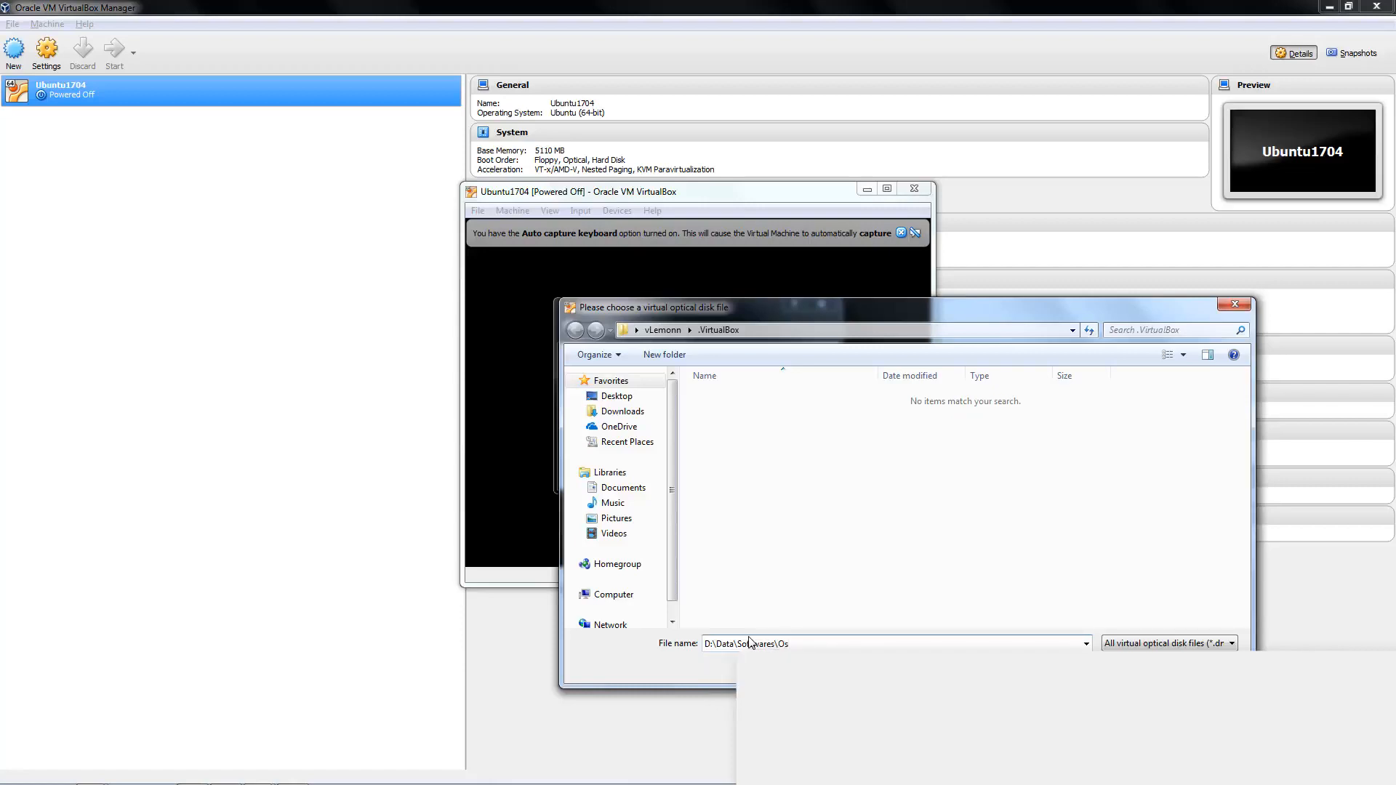
key(Return)
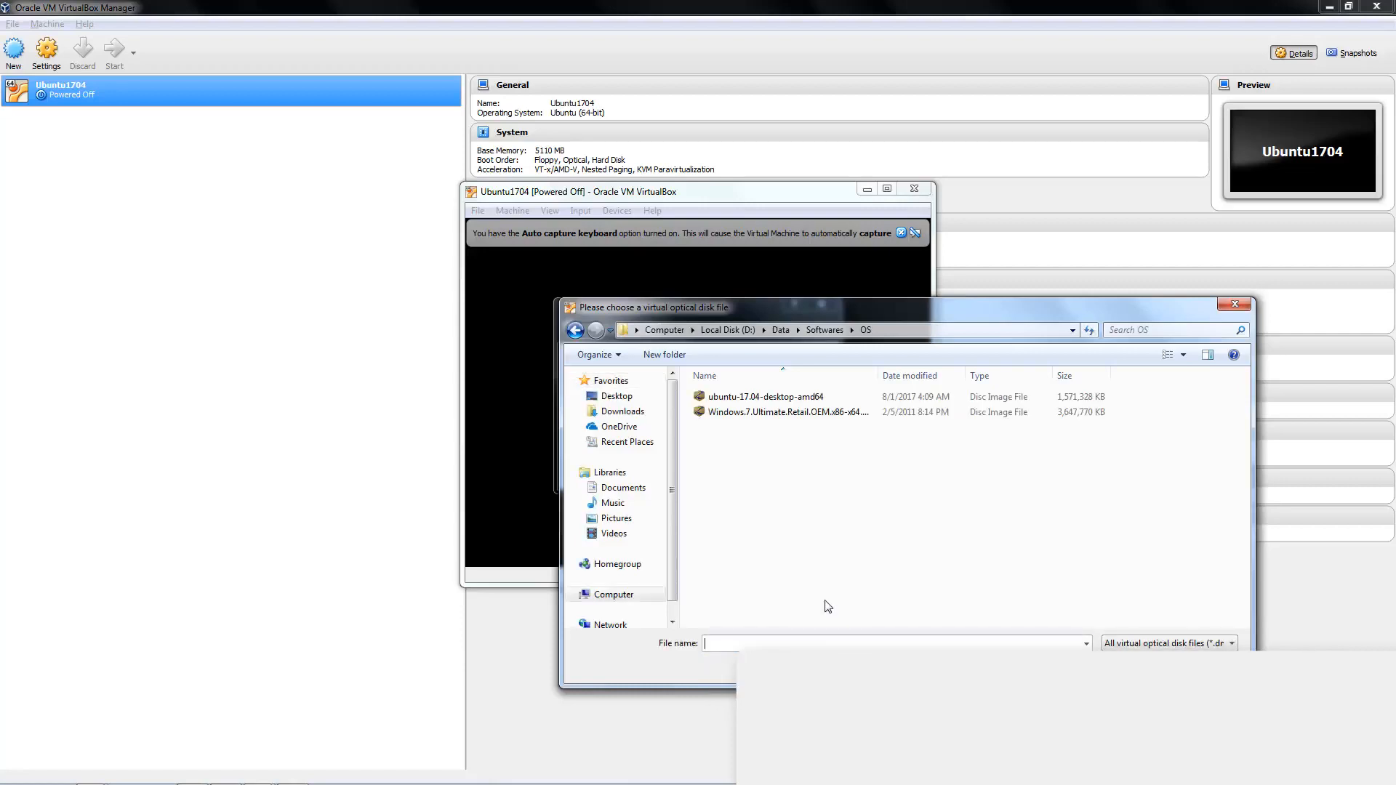
click(784, 400)
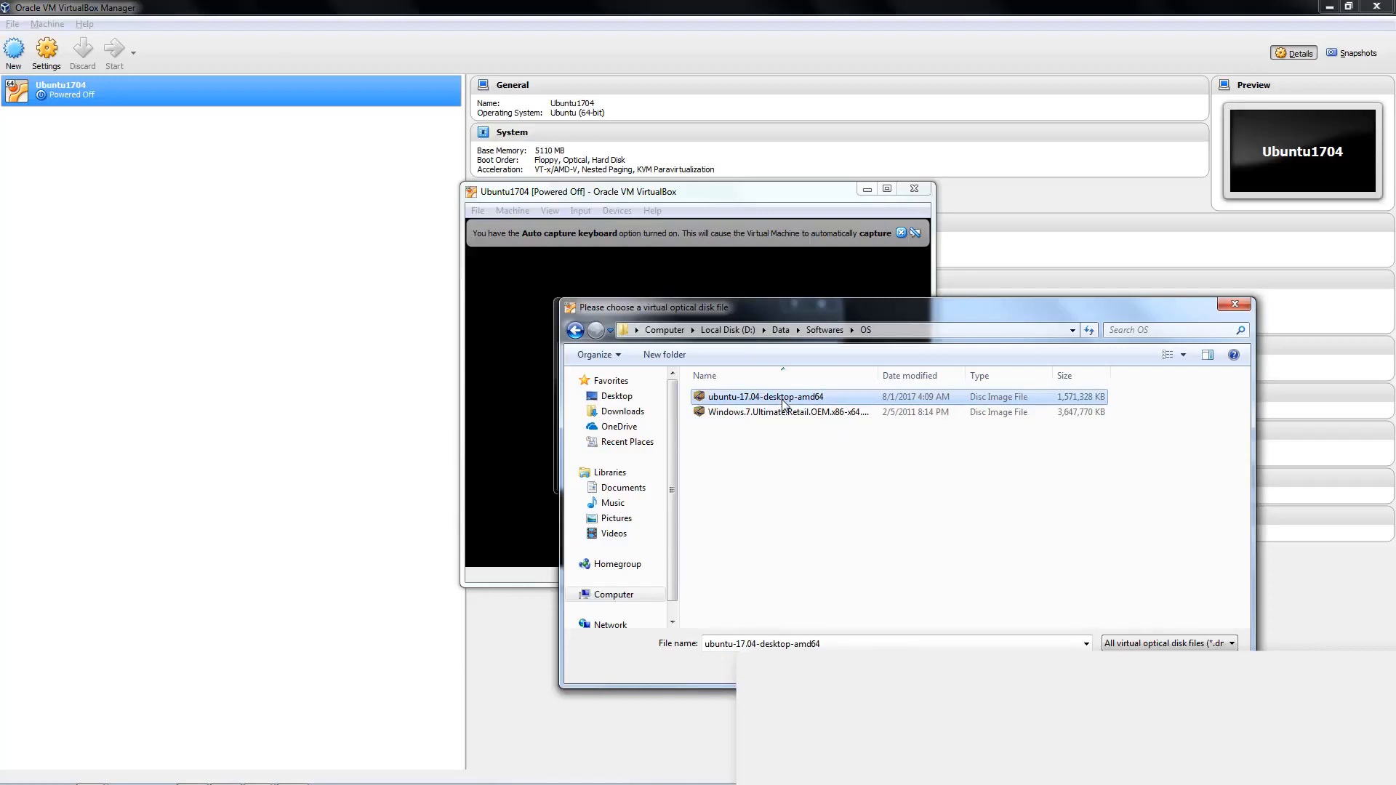
double_click(782, 400)
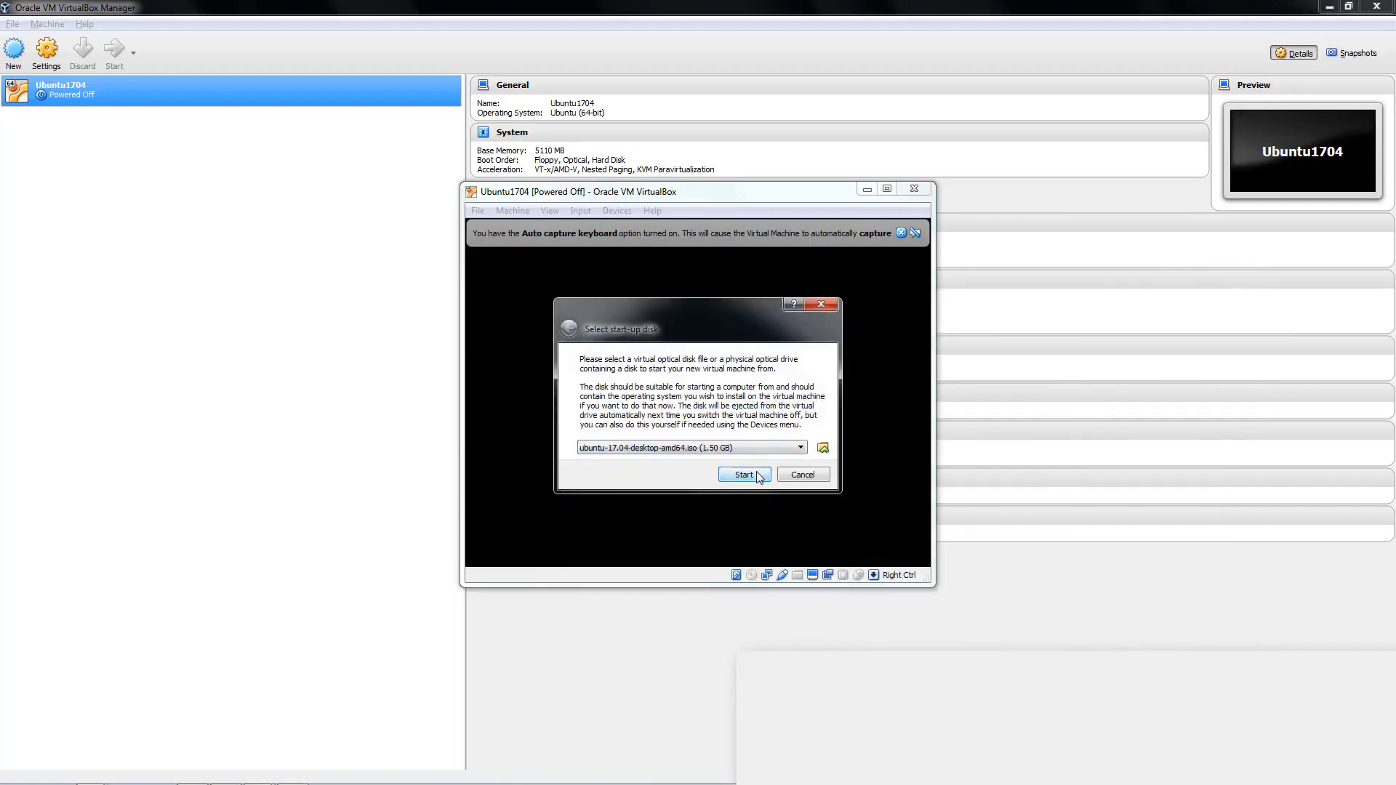
click(758, 475)
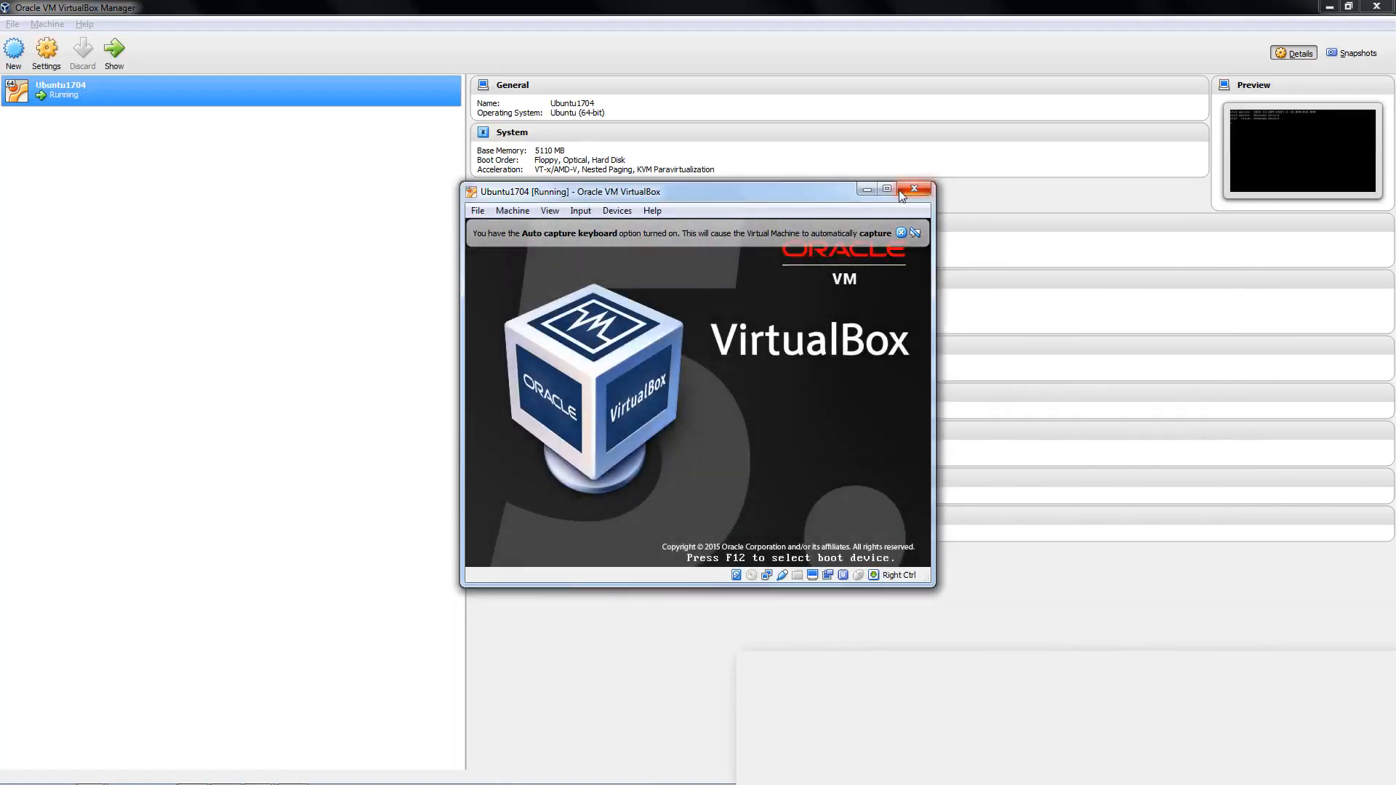
Maximize the Ubuntu1704 VM window while the installer boots
click(890, 188)
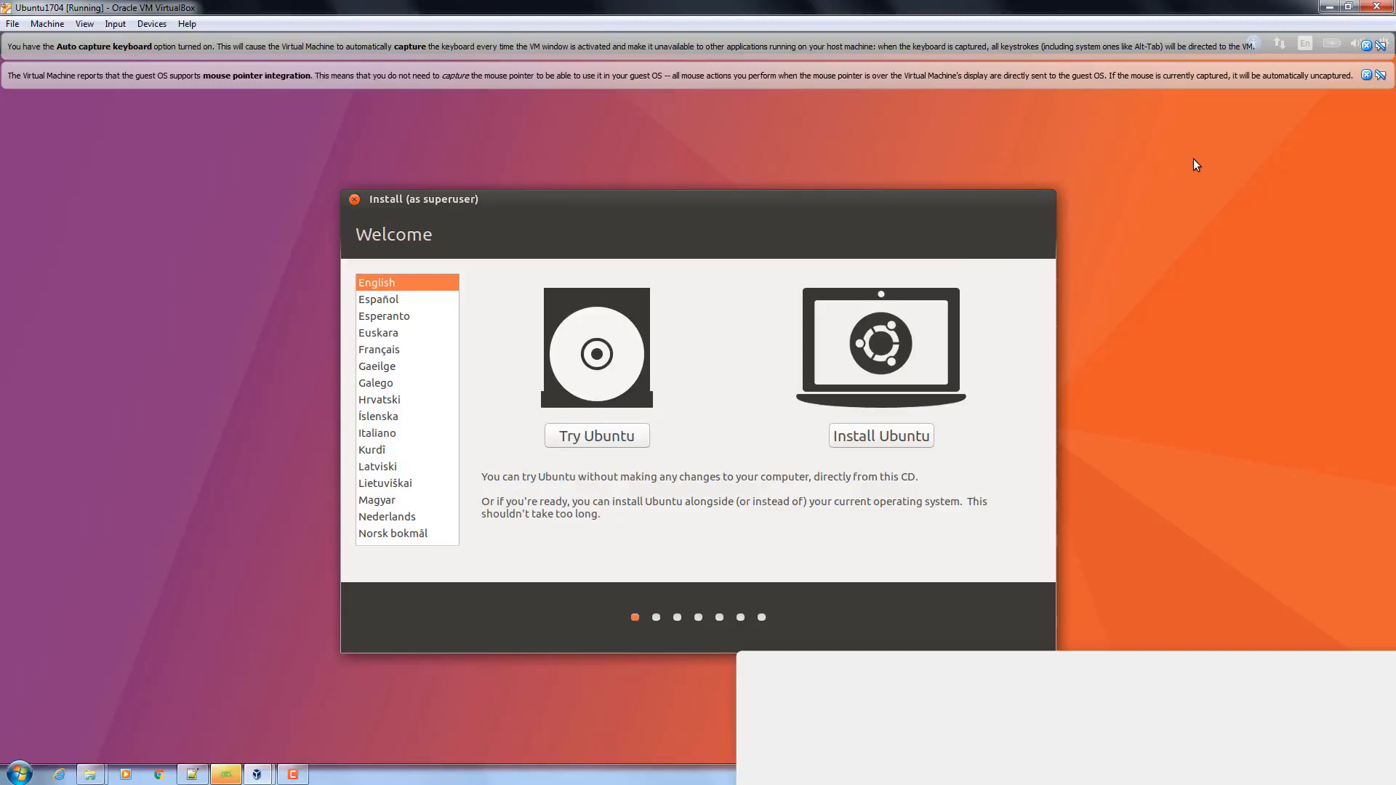
Dismiss the keyboard-capture and mouse-integration notices, then bring up the View display-mode menu
click(1381, 48)
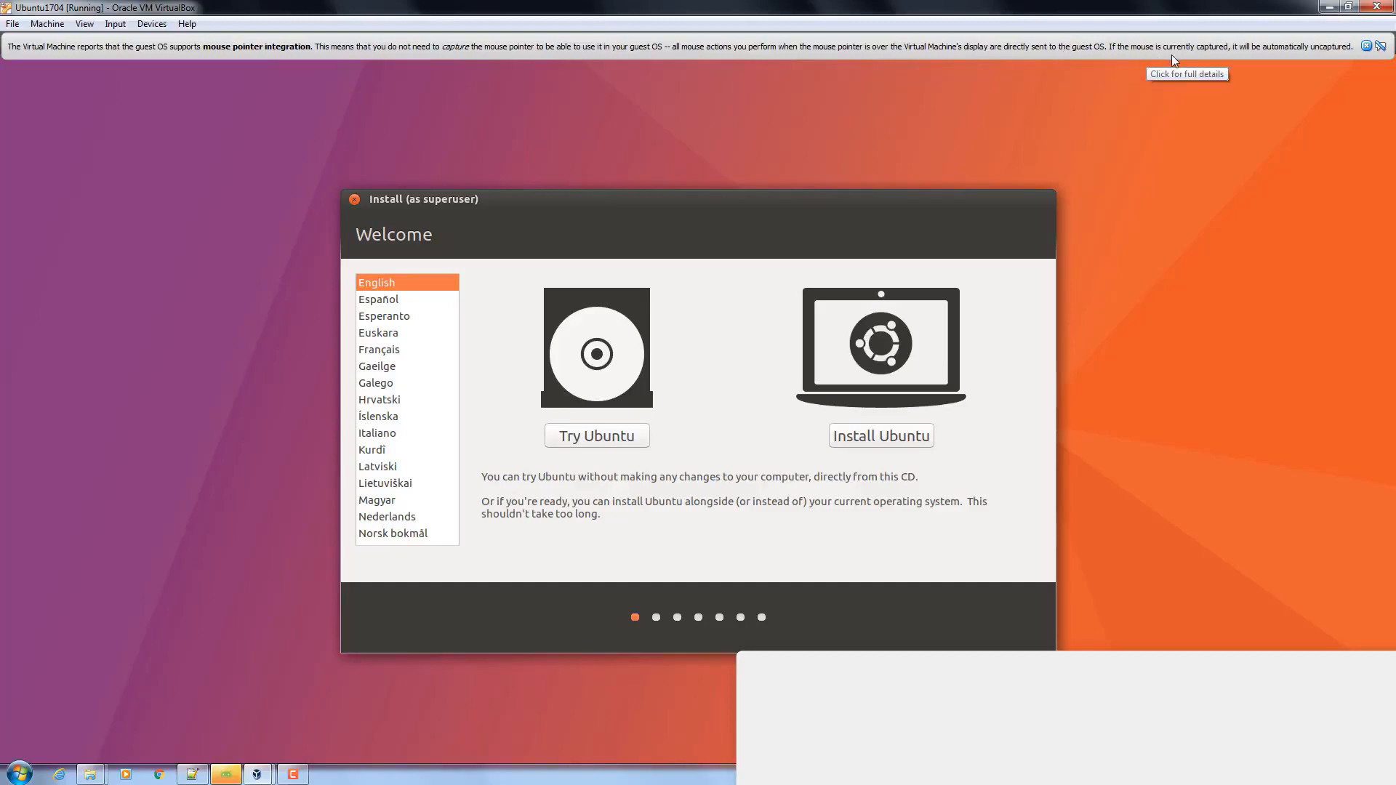
click(1381, 47)
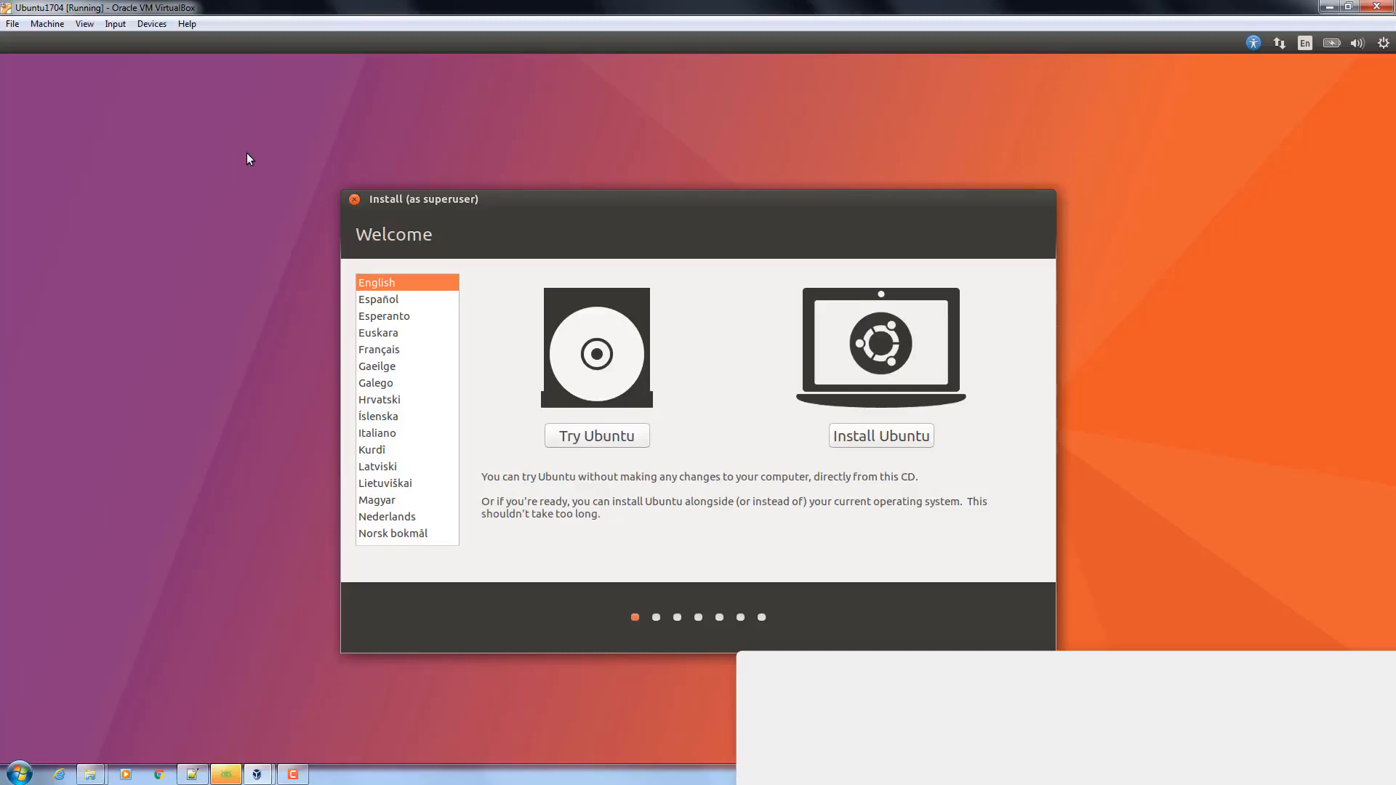
key(ctrl+f)
click(85, 24)
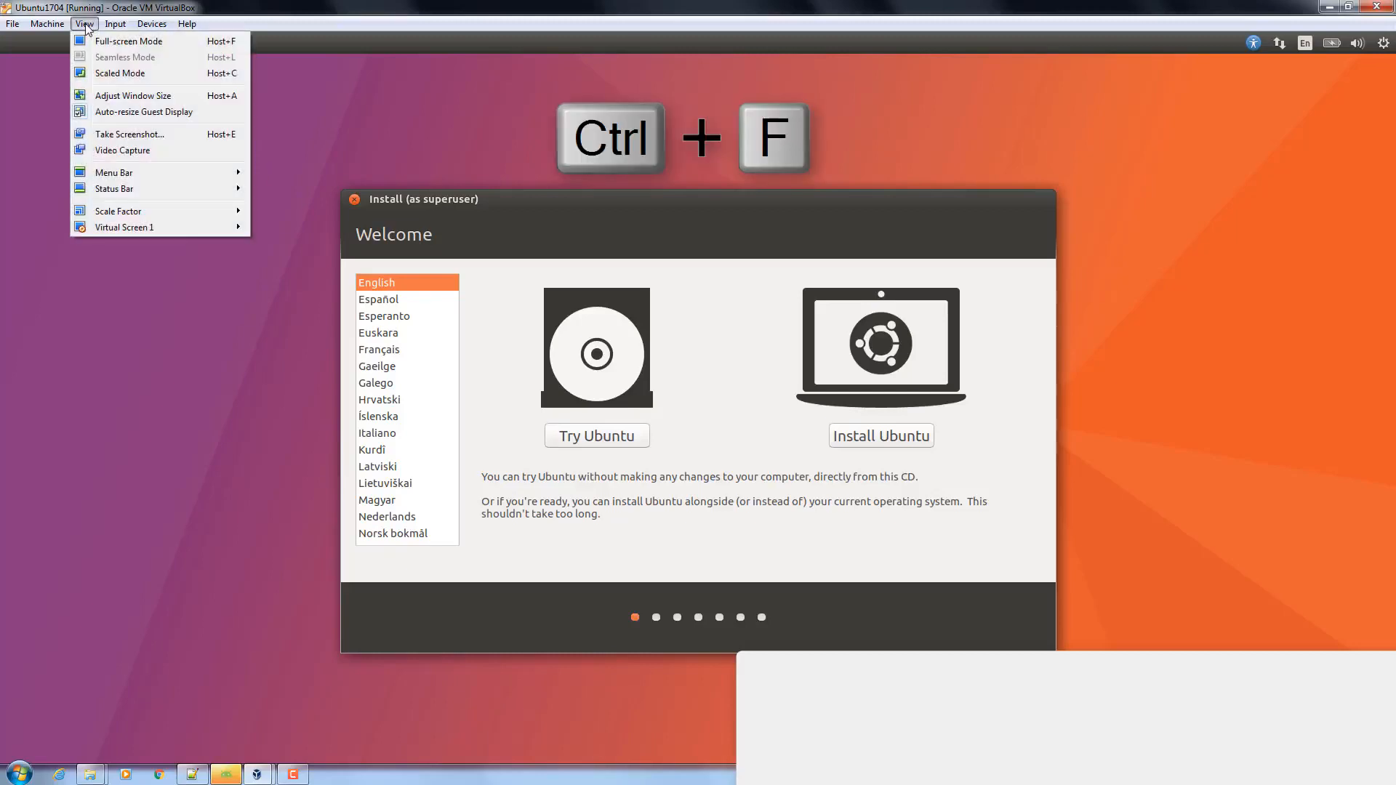
click(77, 9)
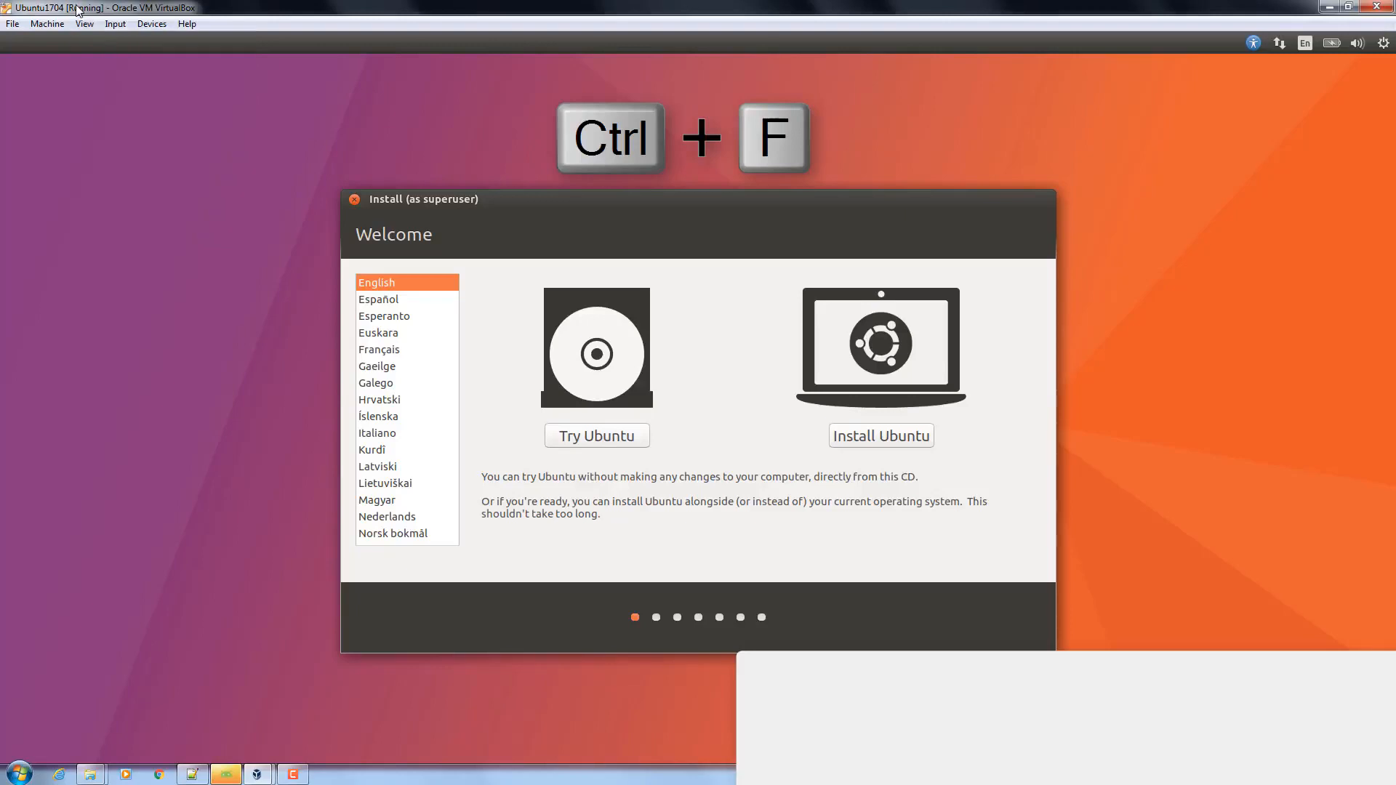
click(12, 24)
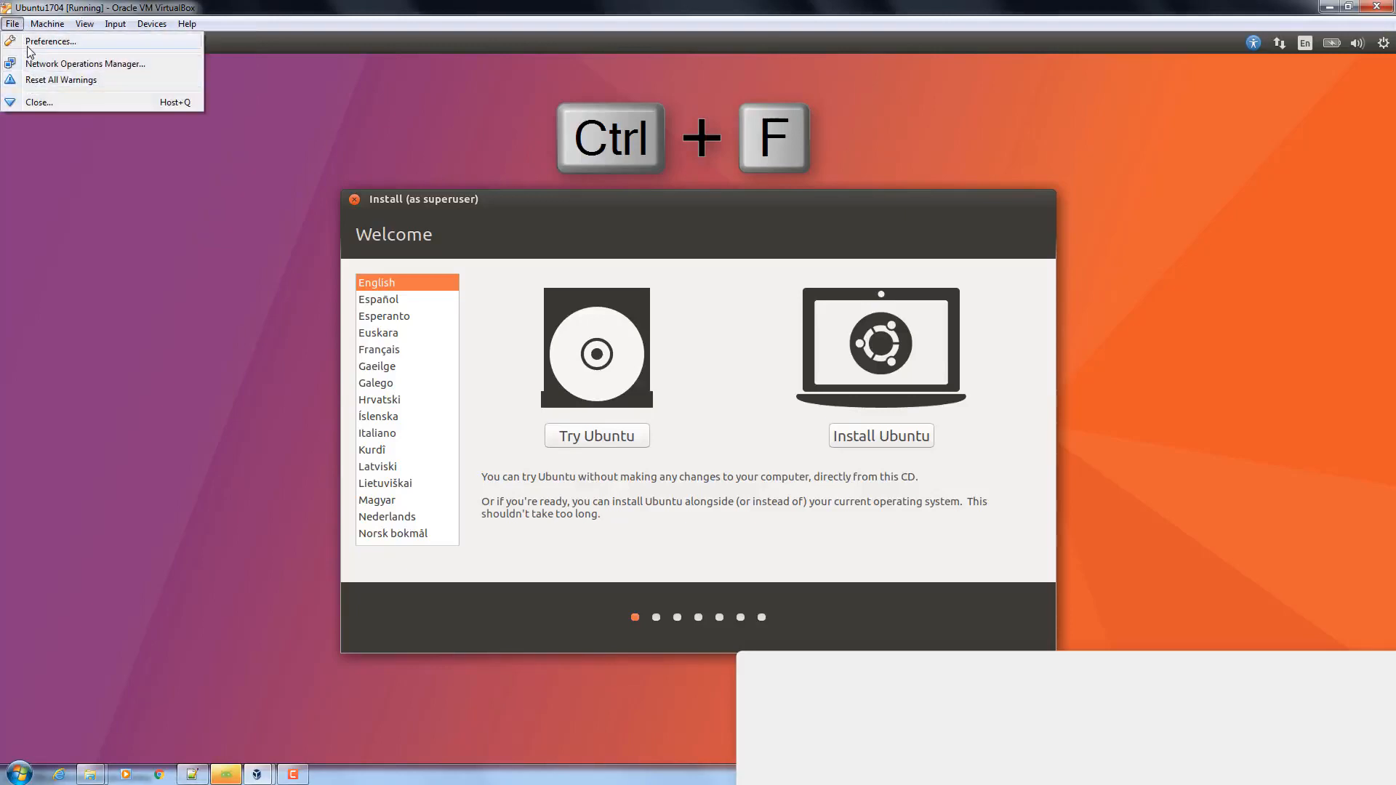
click(29, 45)
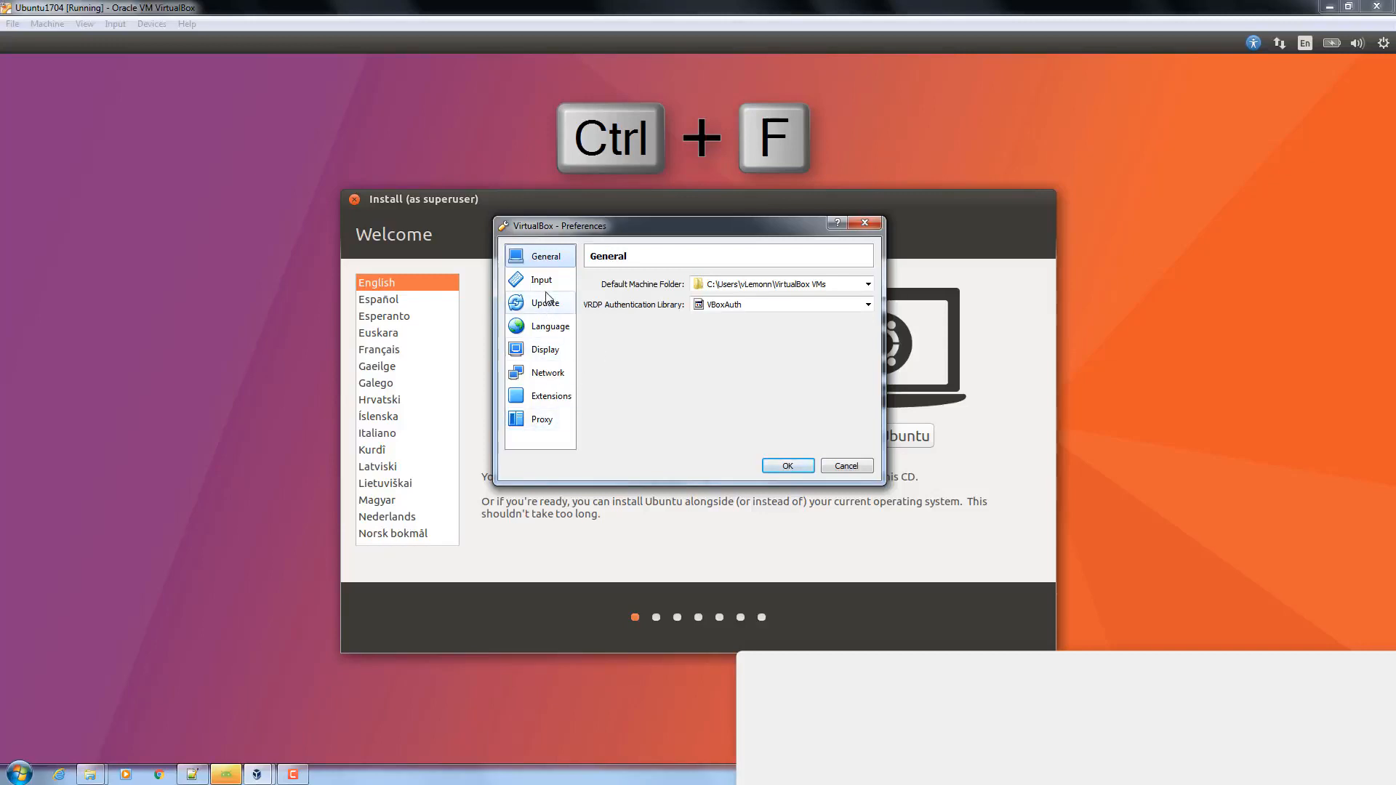
click(549, 282)
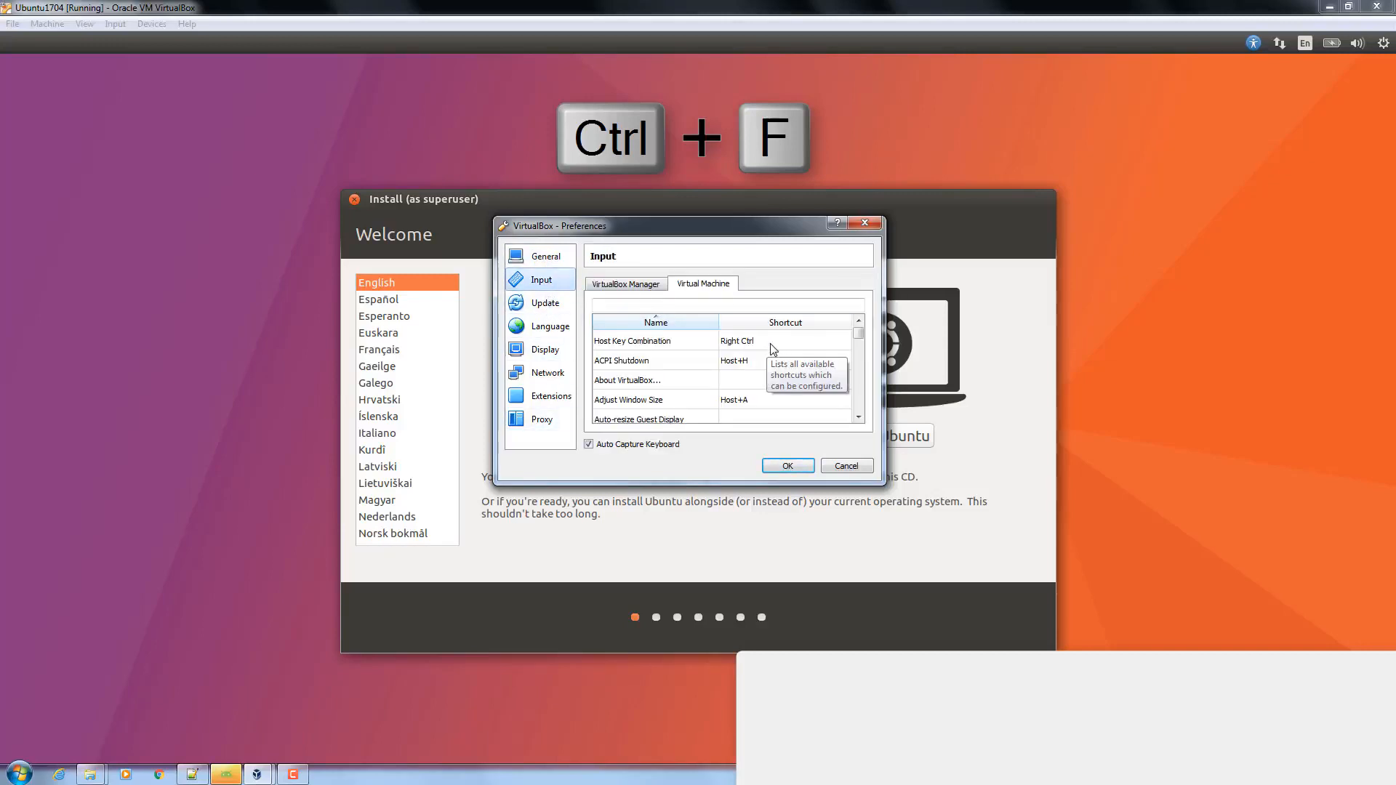
click(845, 466)
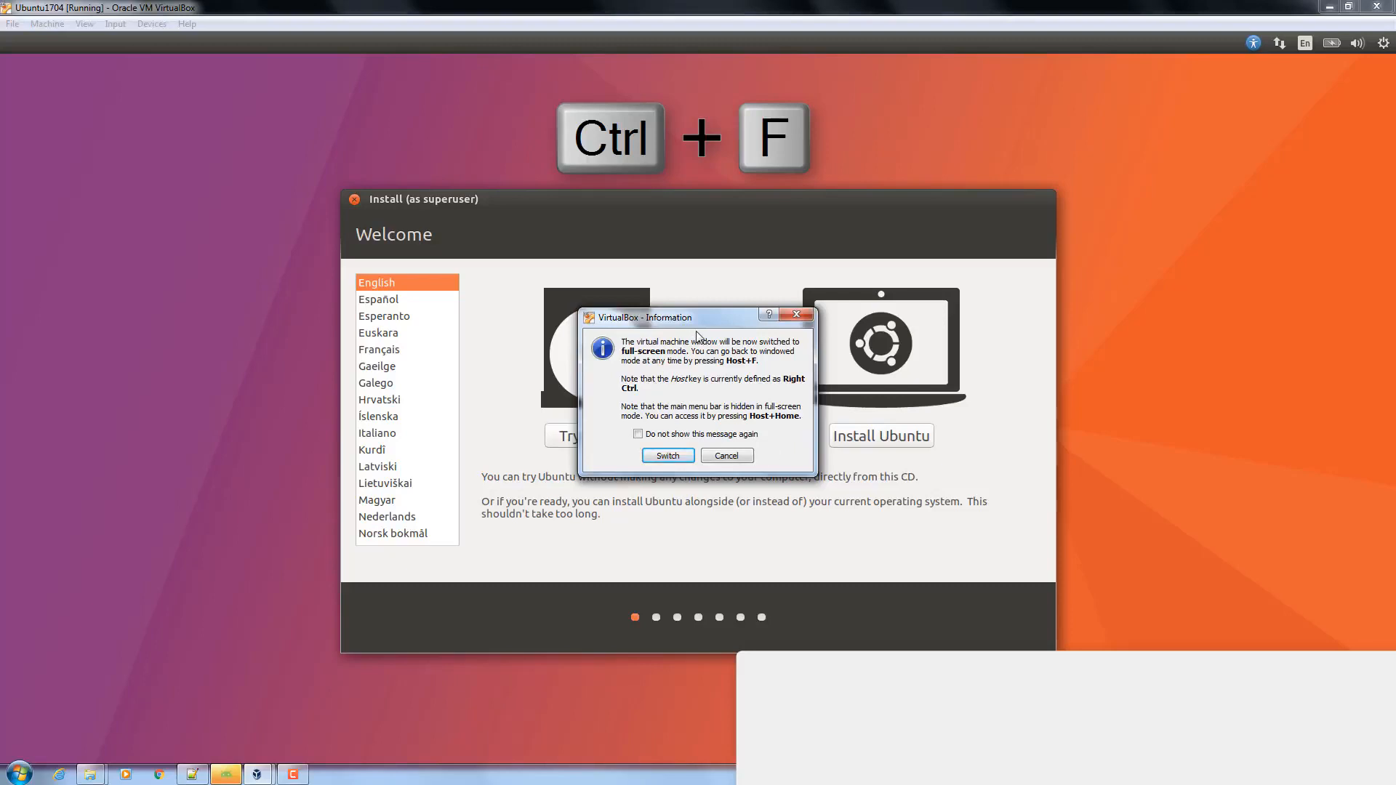
Switch the VM to full-screen with 'Do not show this message again' ticked
drag(707, 321, 717, 280)
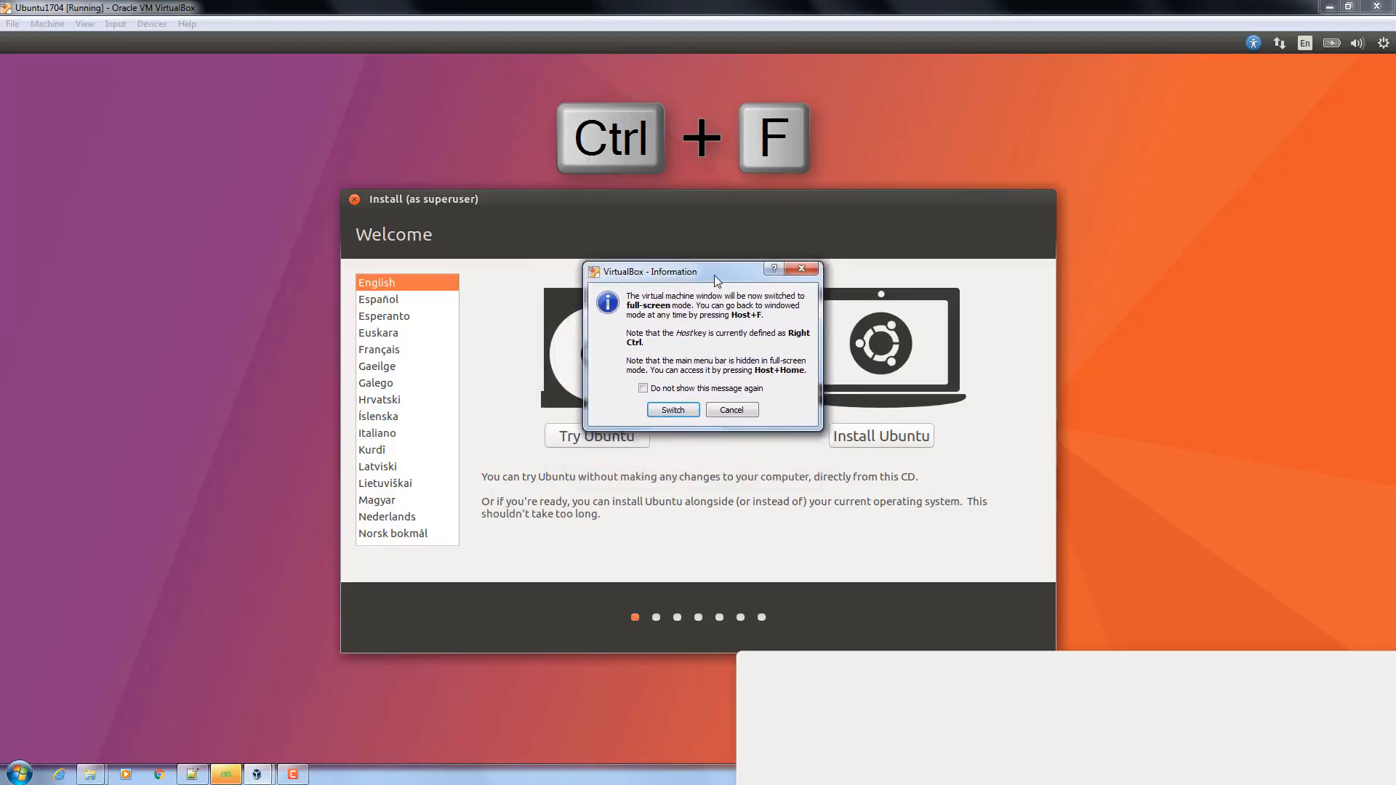
click(644, 389)
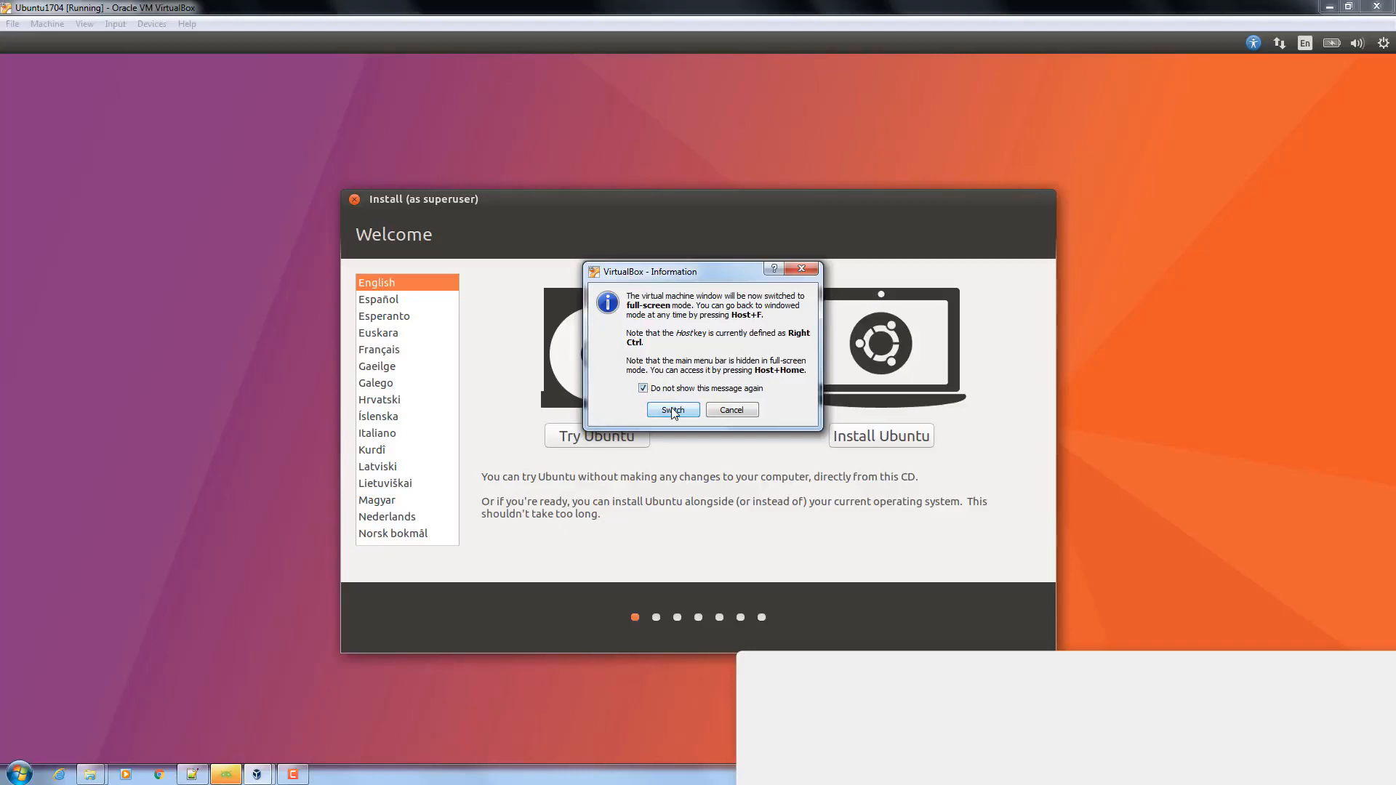
click(672, 410)
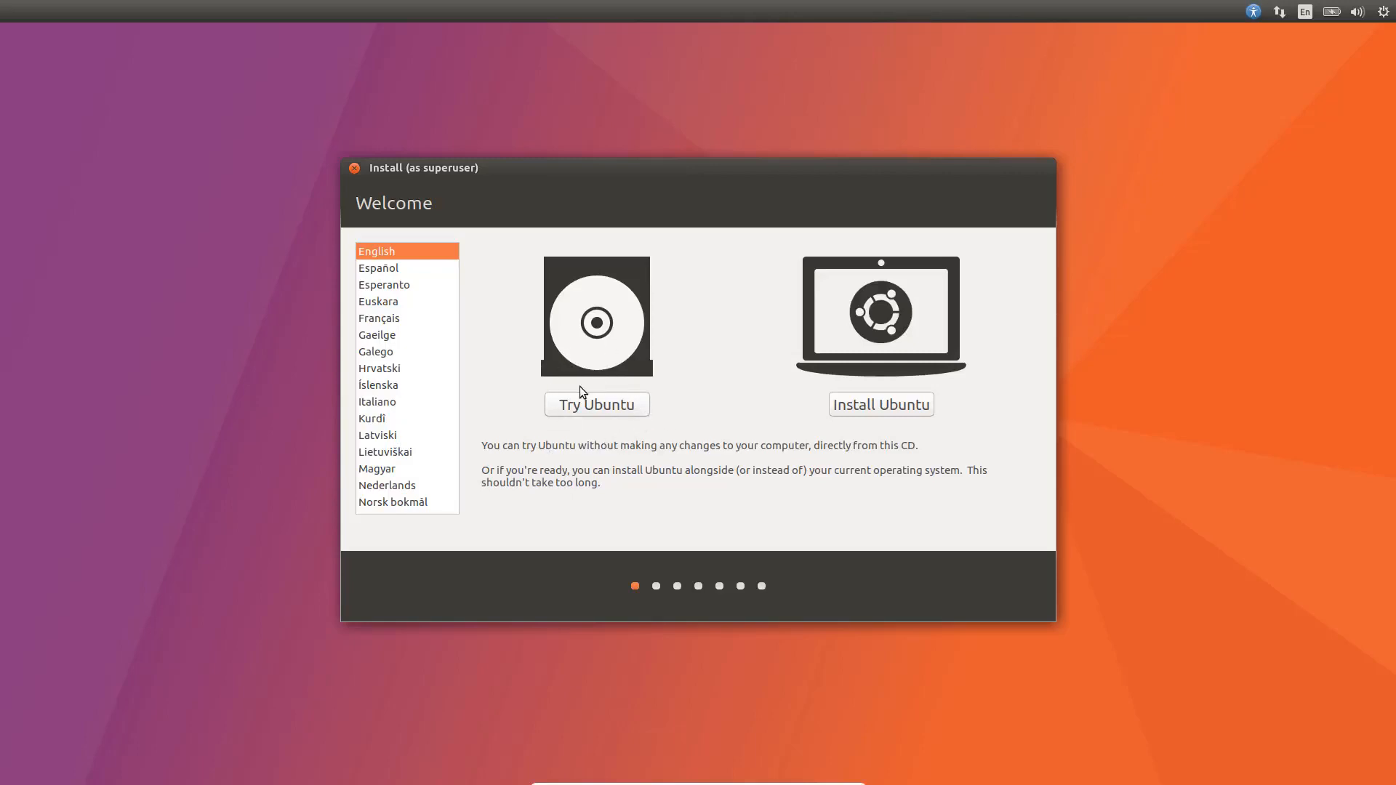
Choose Install Ubuntu and continue past the updates and third-party software page
click(902, 409)
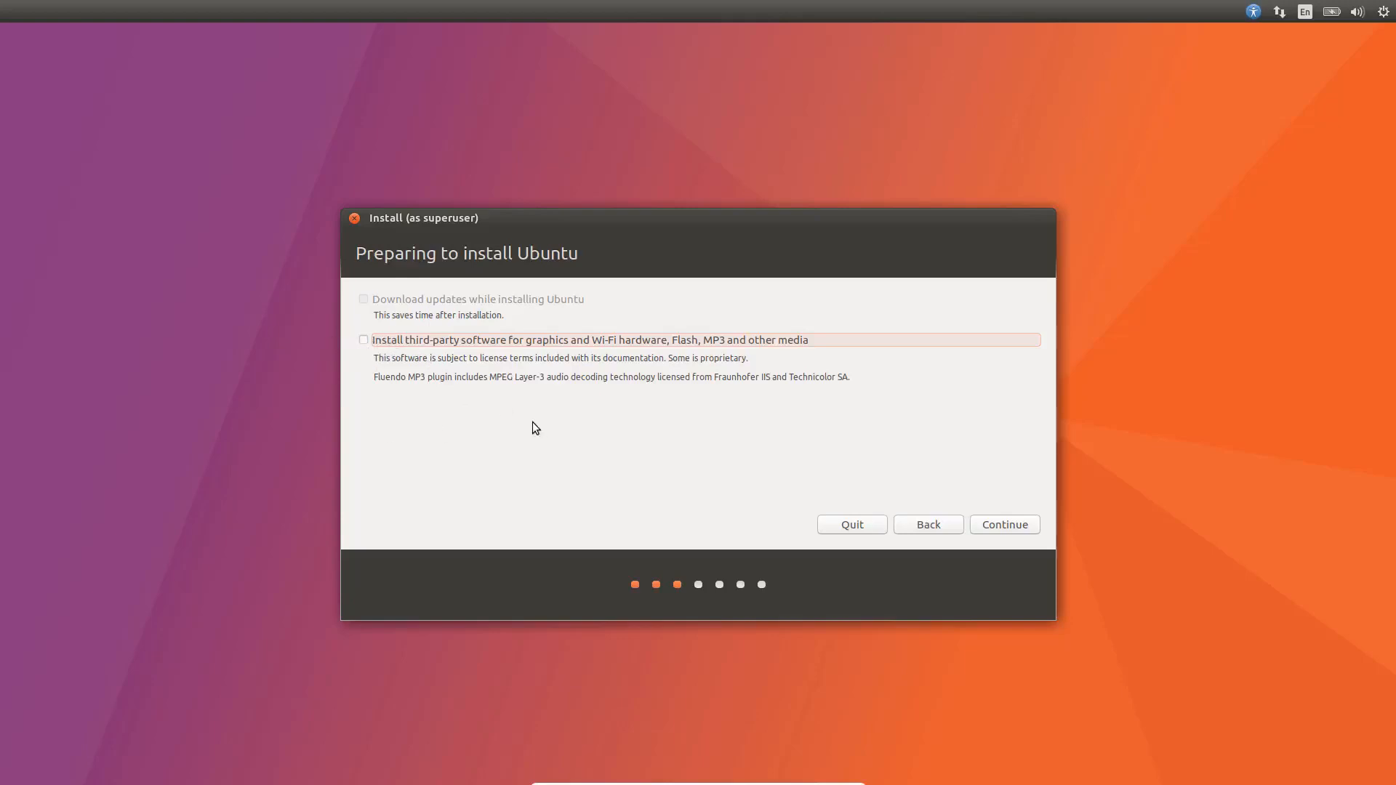
click(989, 526)
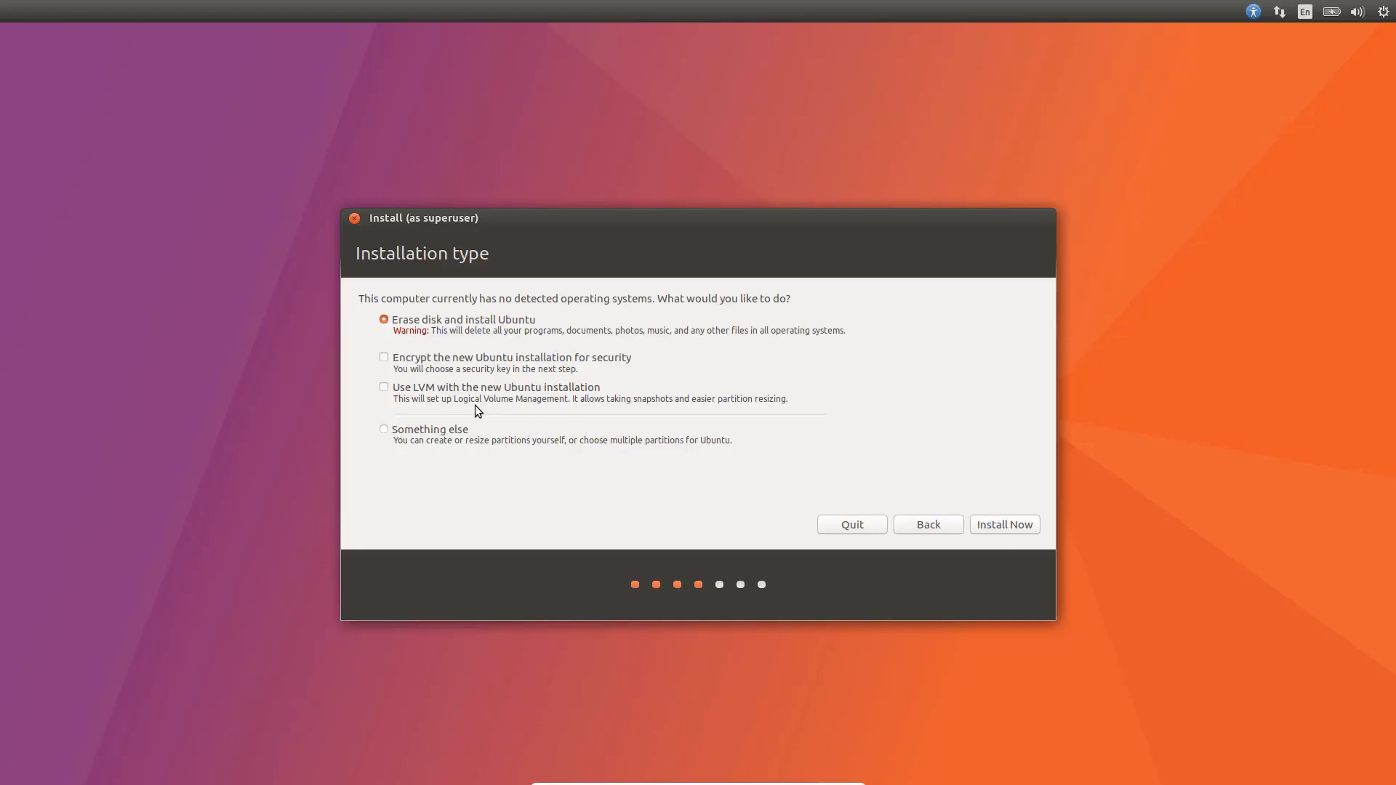
Pick Erase disk and install Ubuntu as the installation type and choose Install Now
click(384, 431)
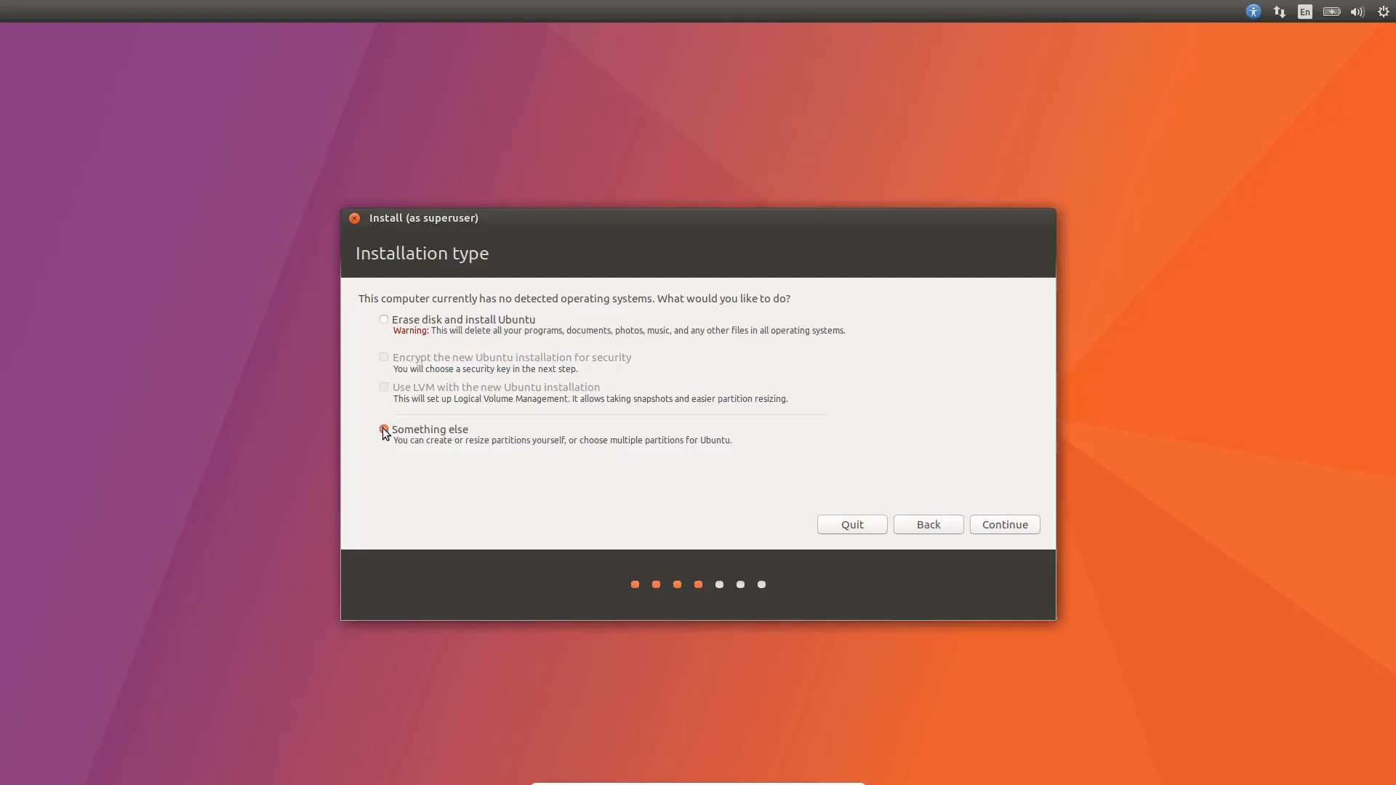
click(390, 324)
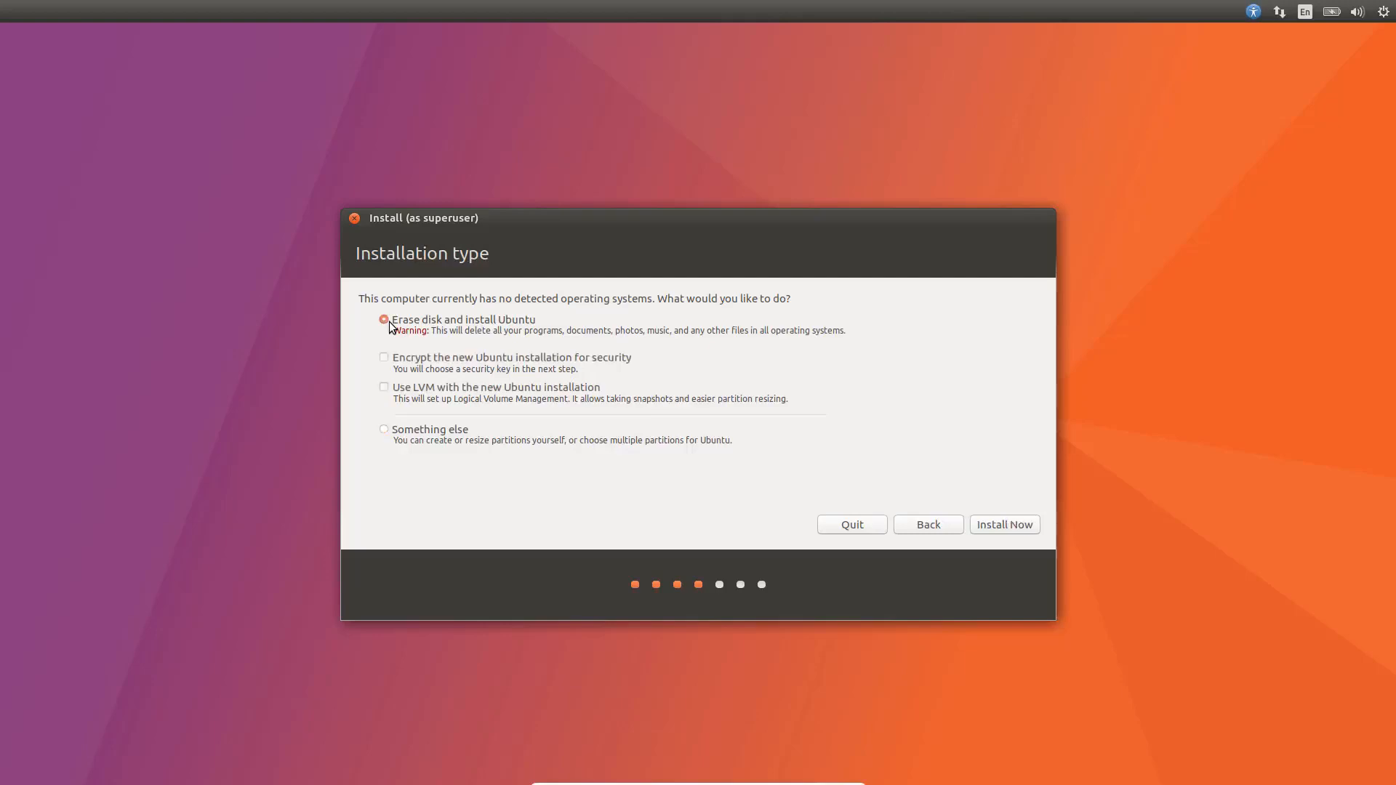
click(987, 523)
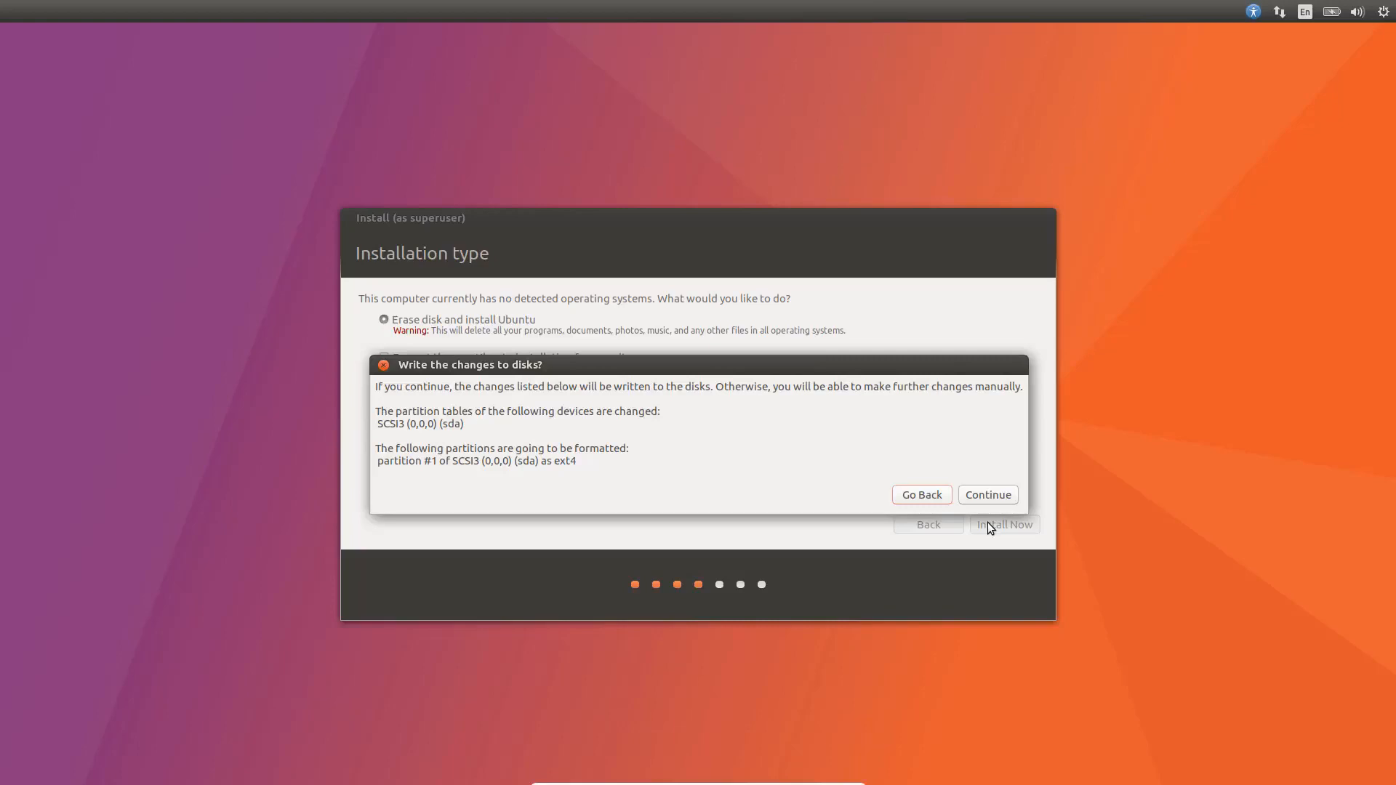
Confirm the disk changes, set the location to Kolkata, and keep the English (US) keyboard
click(1000, 495)
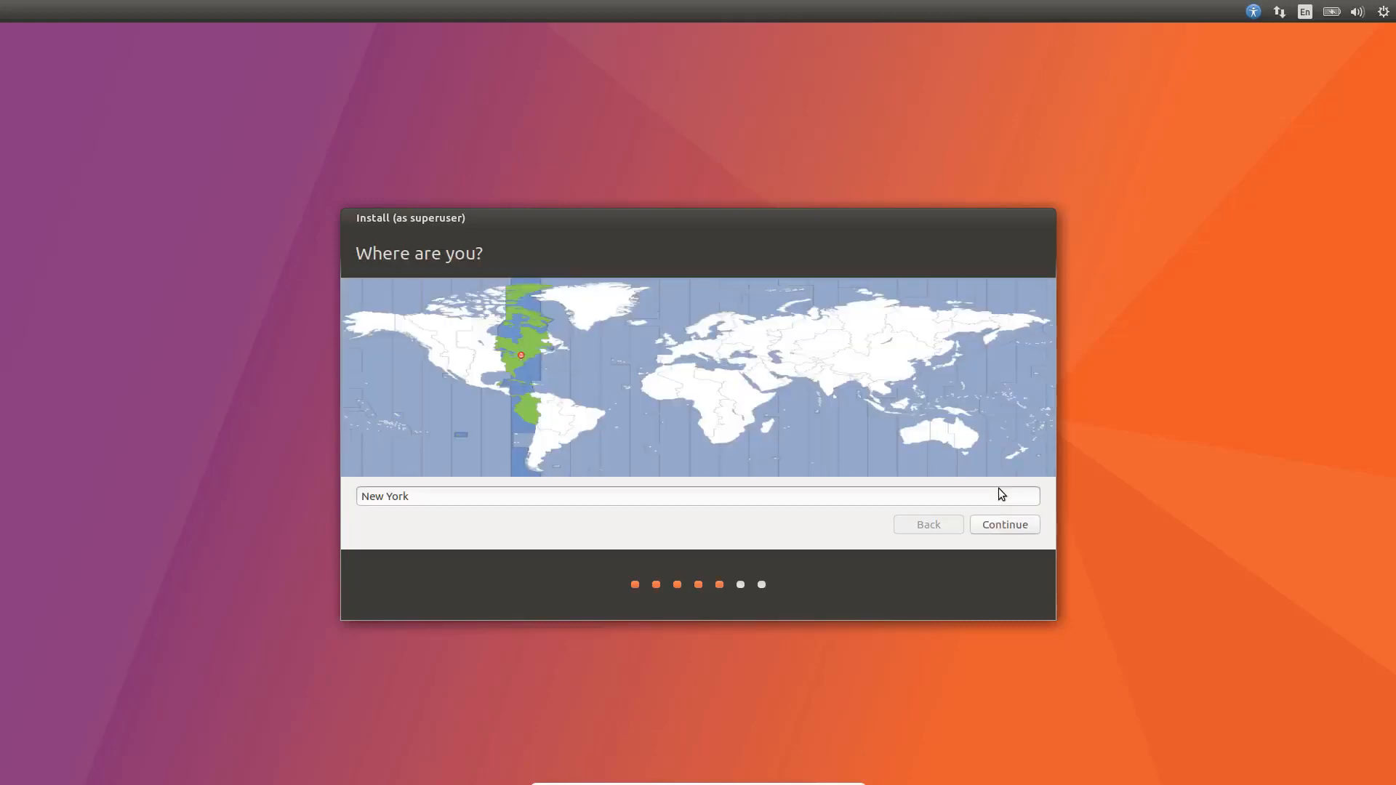
click(826, 387)
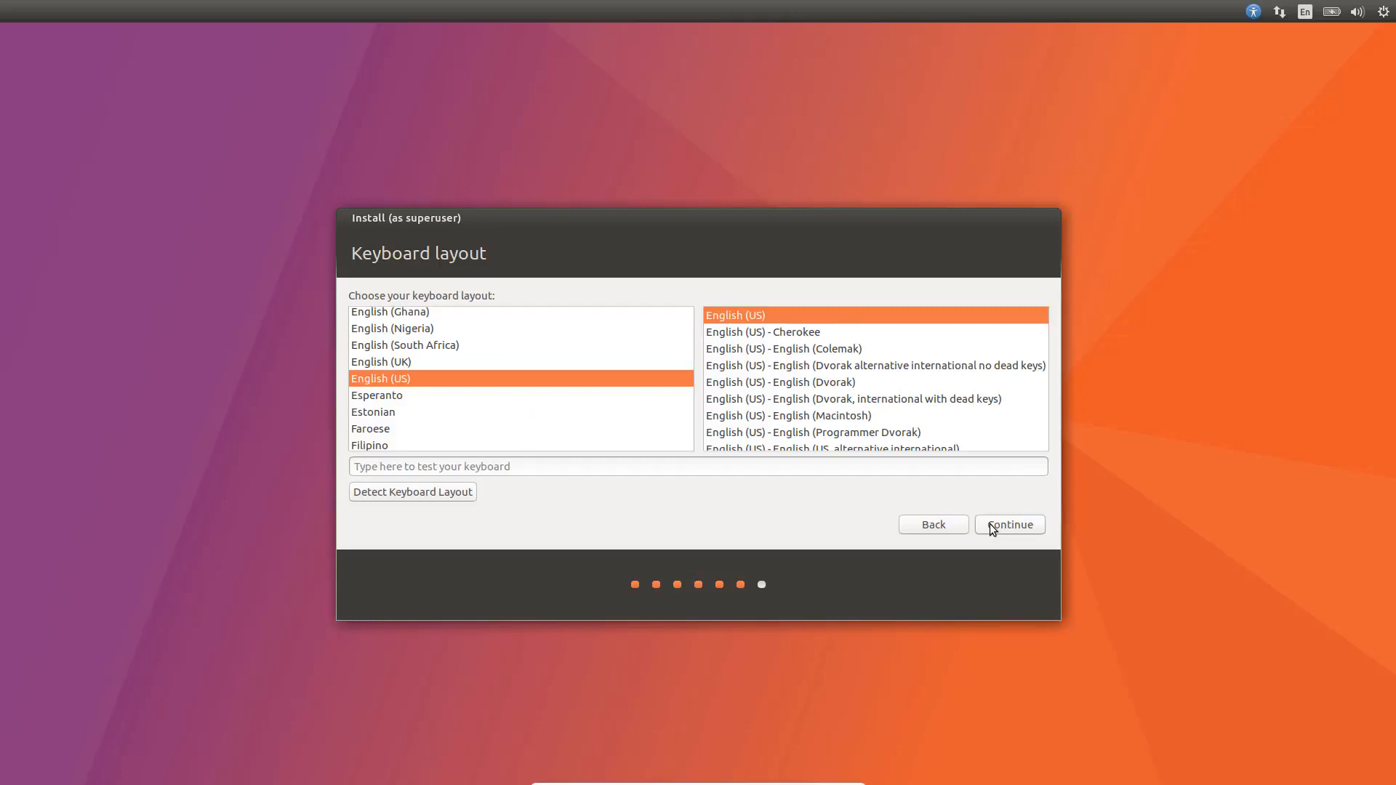
click(991, 526)
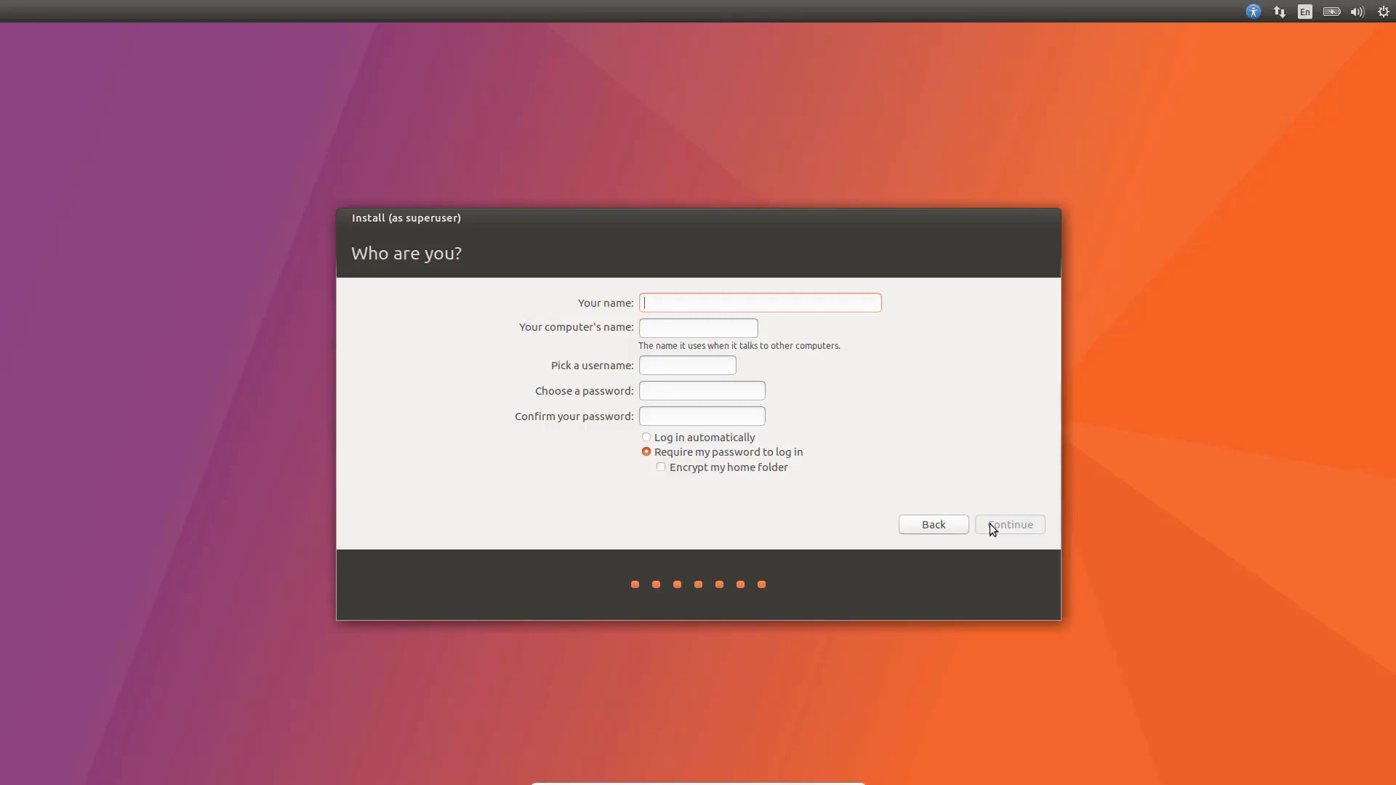
Enter the user's full name and set the computer name to ubuntu1704
text(mayan)
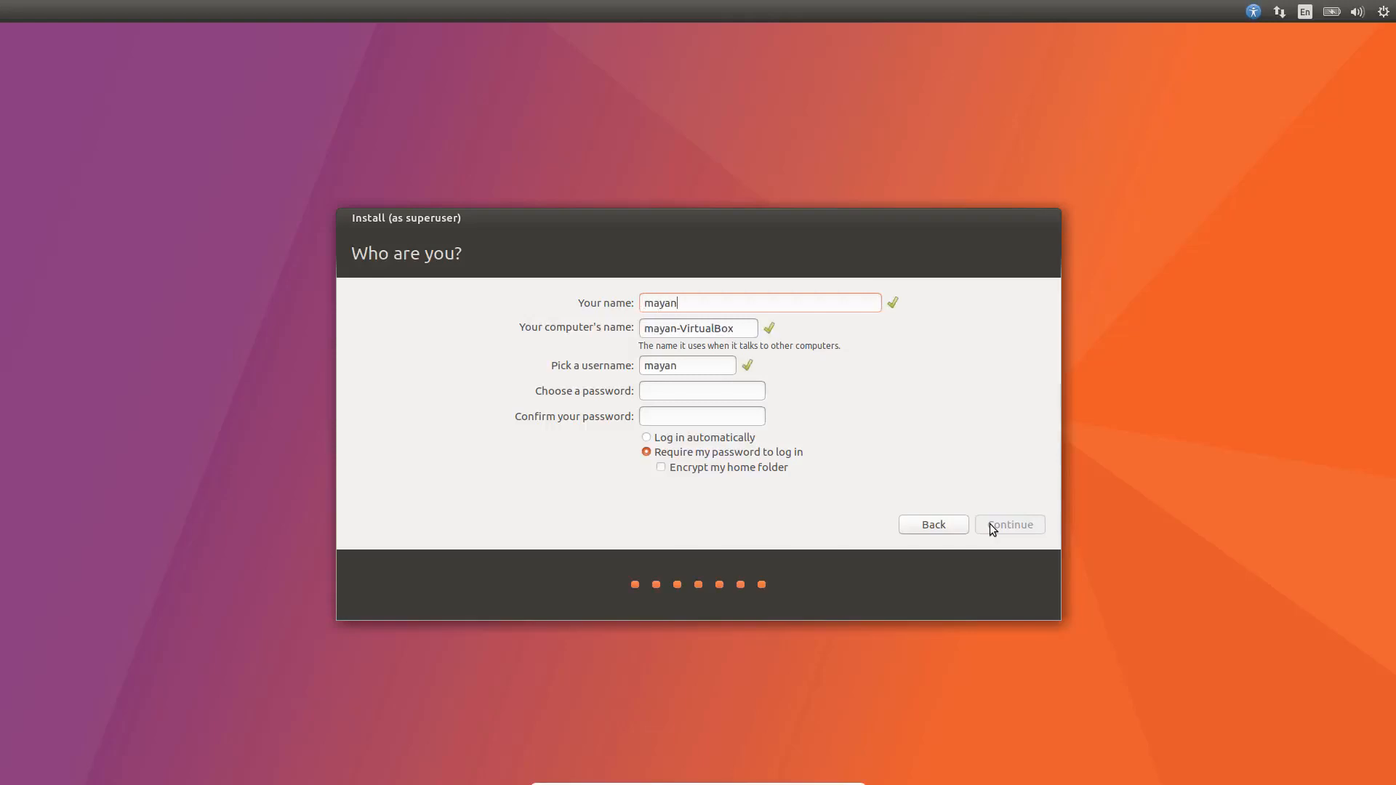
key(BackSpace)
key(BackSpace)
key(BackSpace)
key(BackSpace)
key(BackSpace)
text(Mayank Sanghi)
key(BackSpace)
key(BackSpace)
text(hvi)
key(Tab)
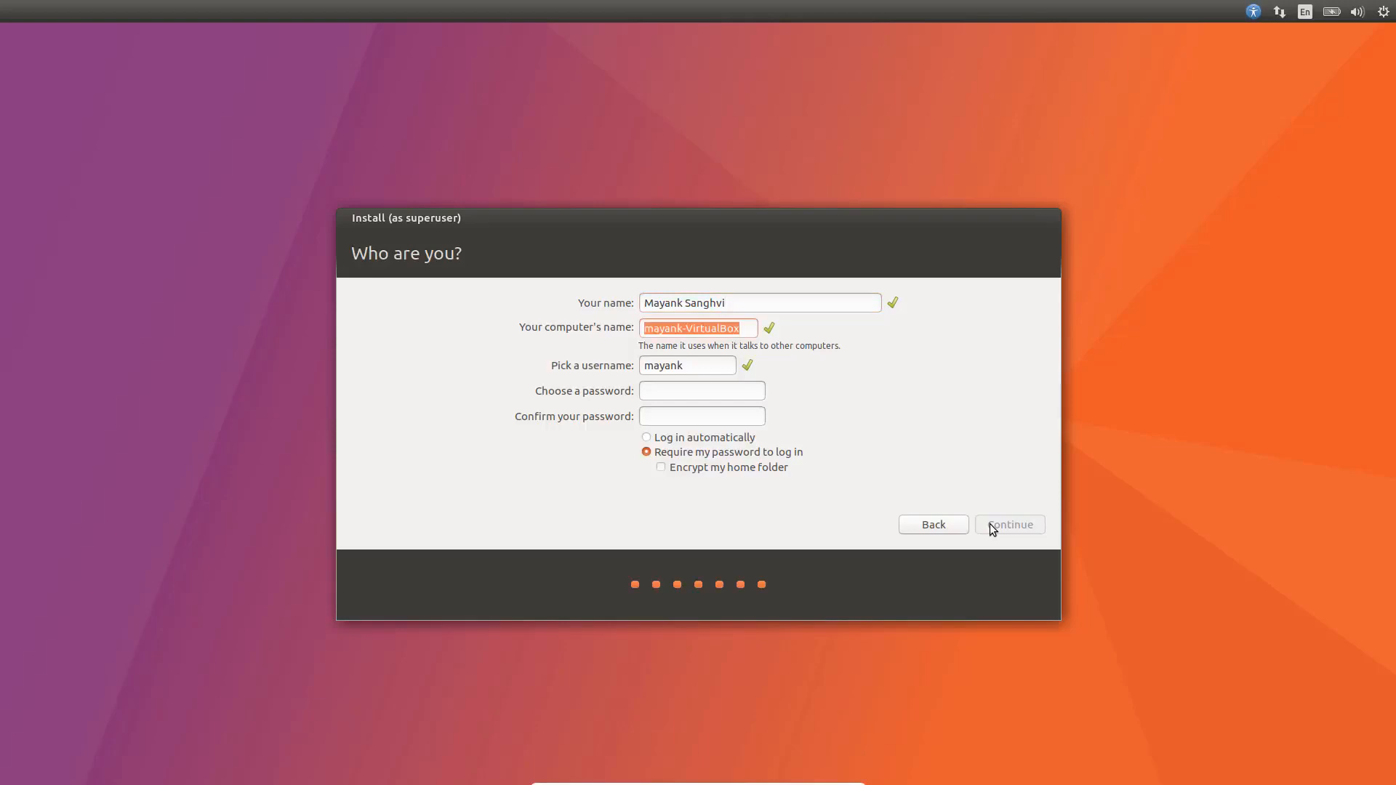
text(ubuntu1)
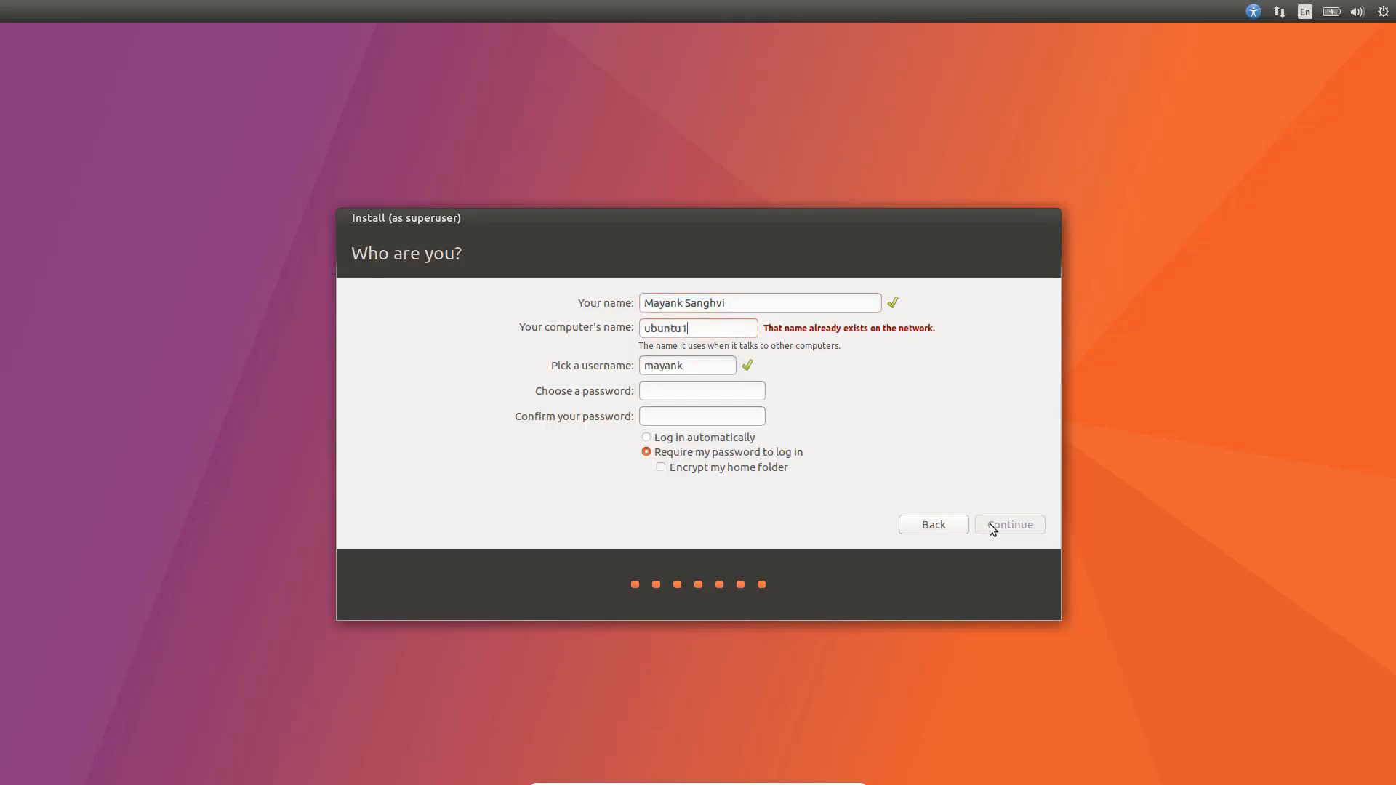
text(704)
Enter a longer account password and select Log in automatically
key(Tab)
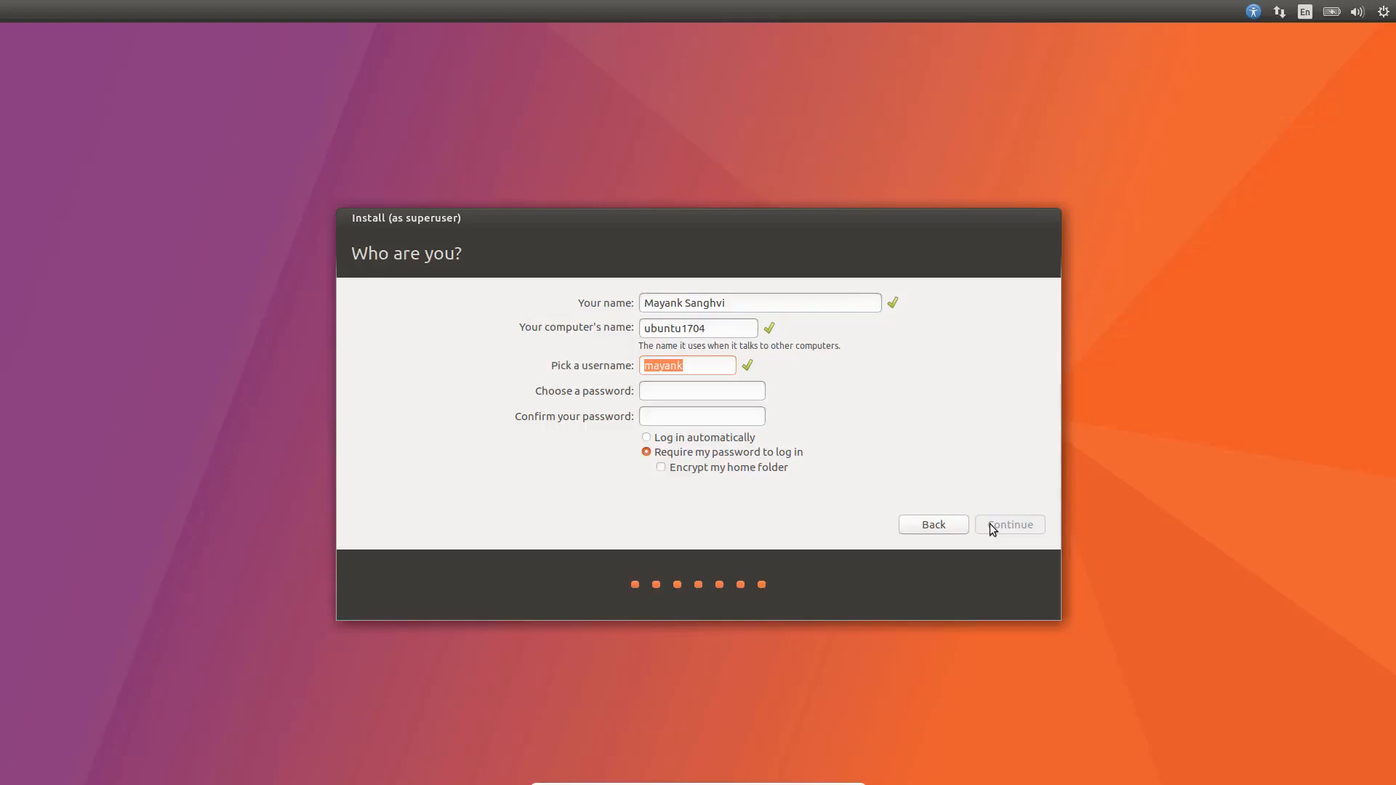
text(123456)
key(BackSpace)
key(BackSpace)
key(BackSpace)
key(BackSpace)
key(BackSpace)
key(BackSpace)
text(1234567812345678)
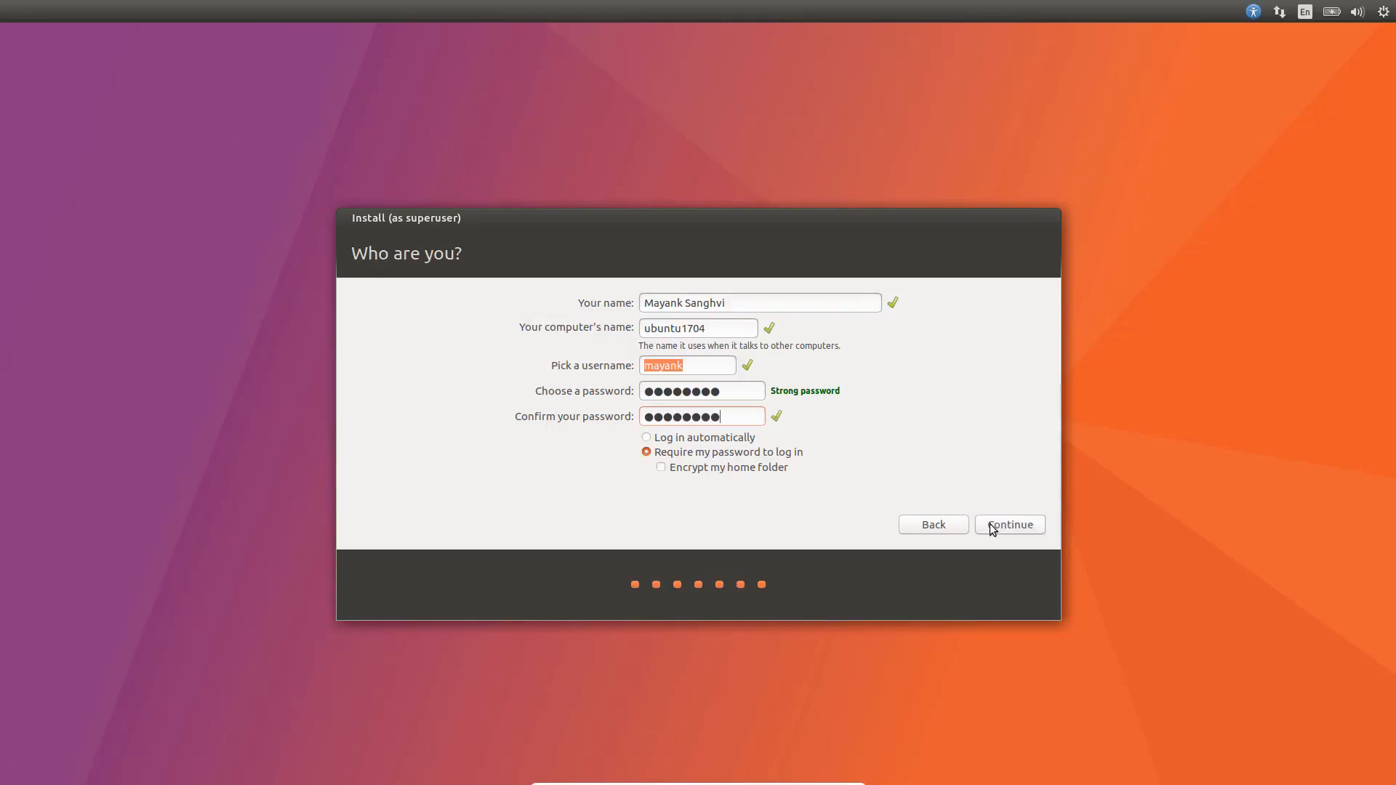
click(648, 438)
Accept the account details to start copying files, then uncheck Enable Networking in the top-panel network menu
click(1016, 532)
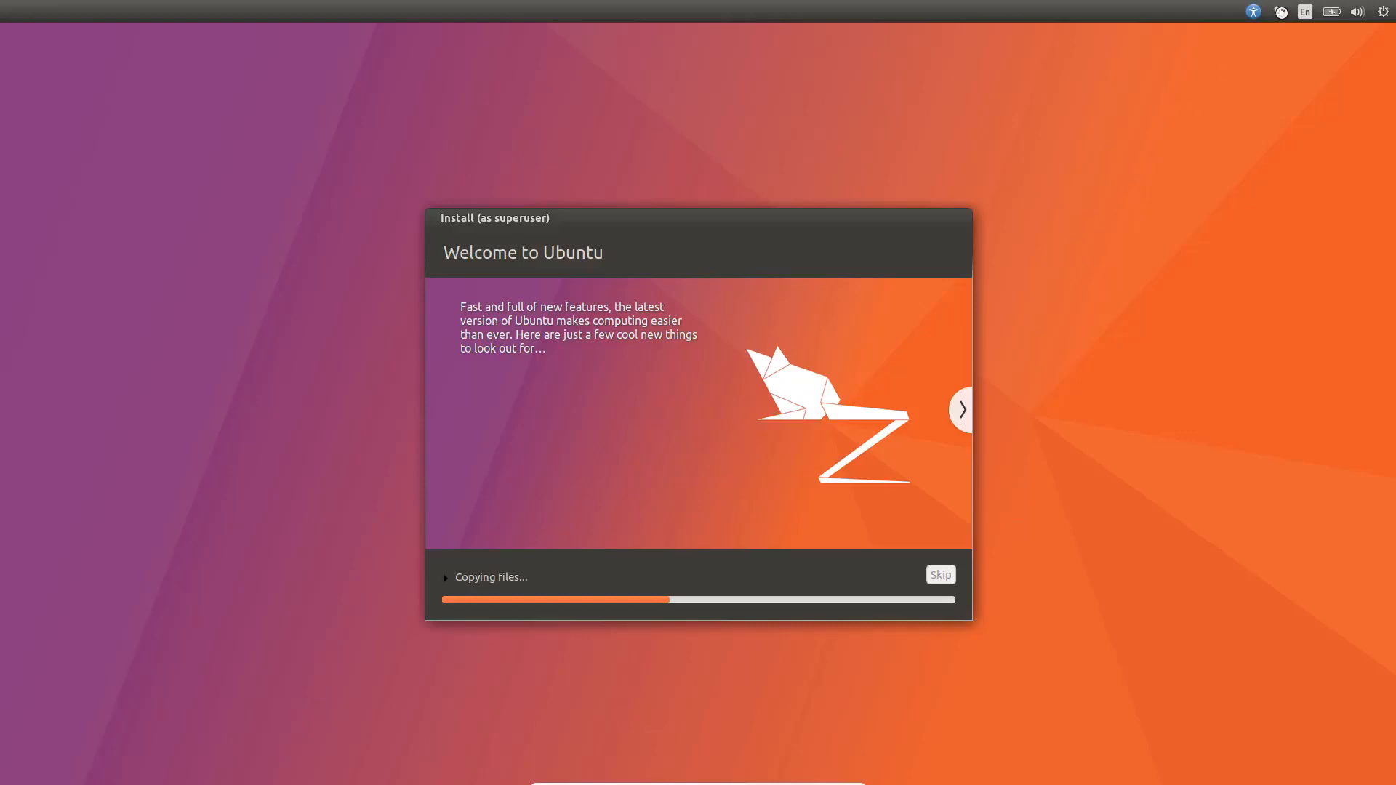
click(1280, 11)
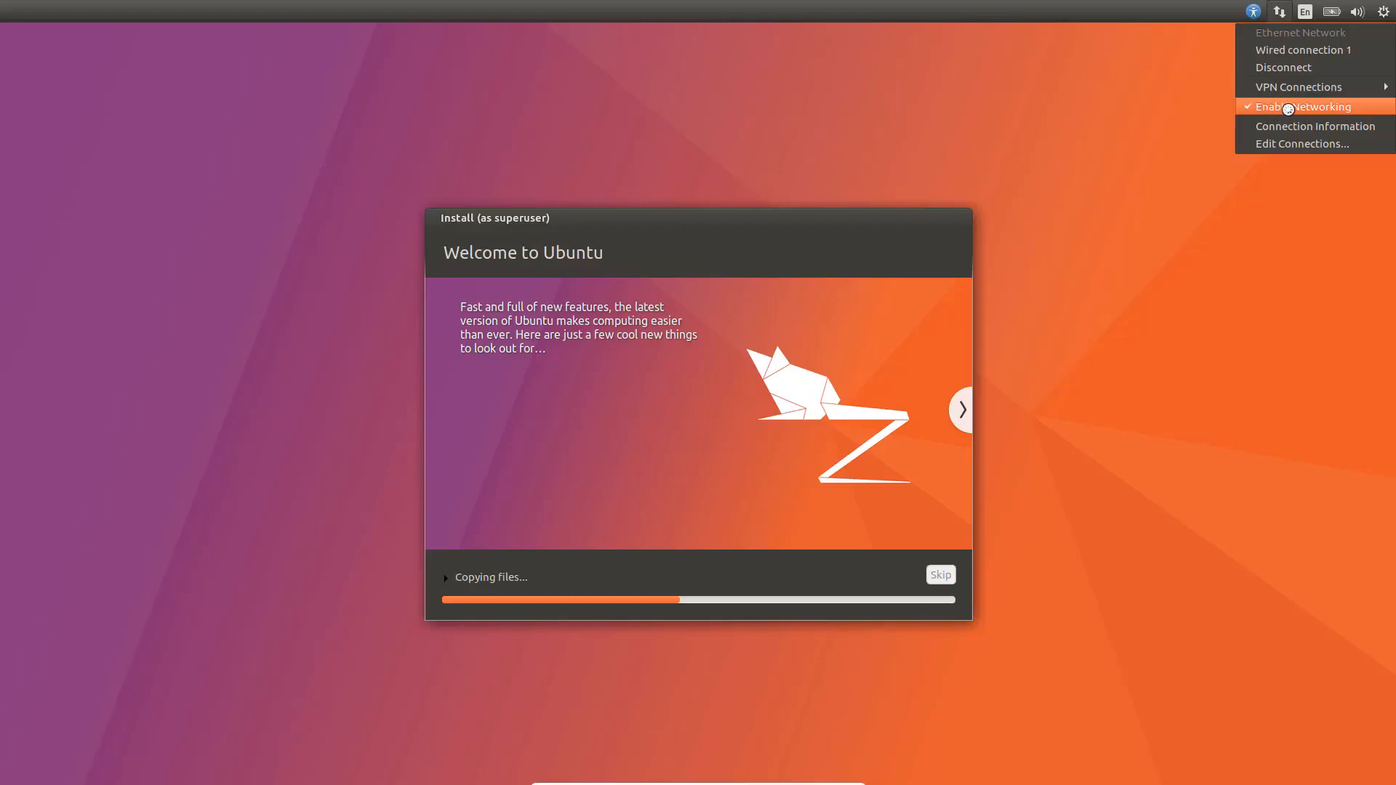
click(1288, 109)
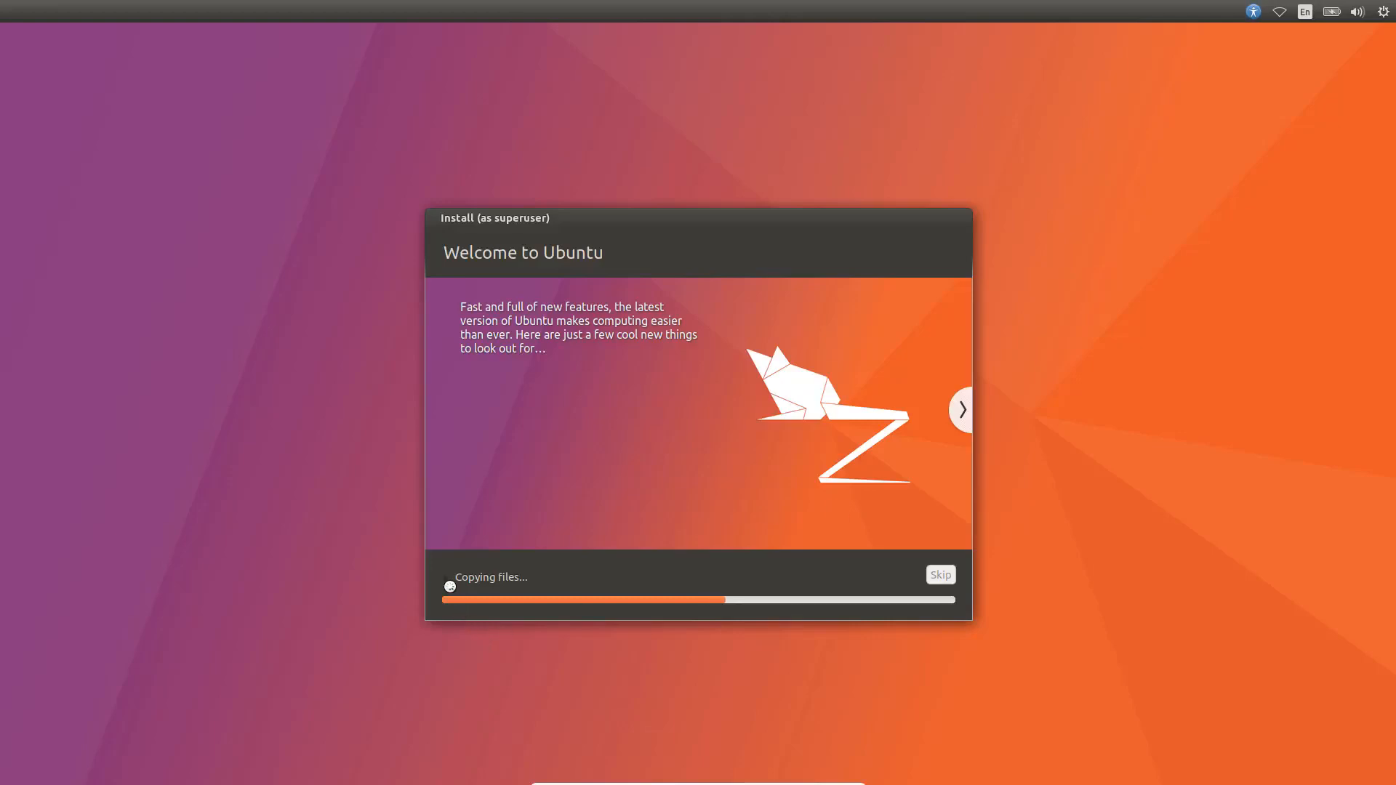
Expand the detailed file-copy log, then page the slideshow forward four slides and back three
click(449, 582)
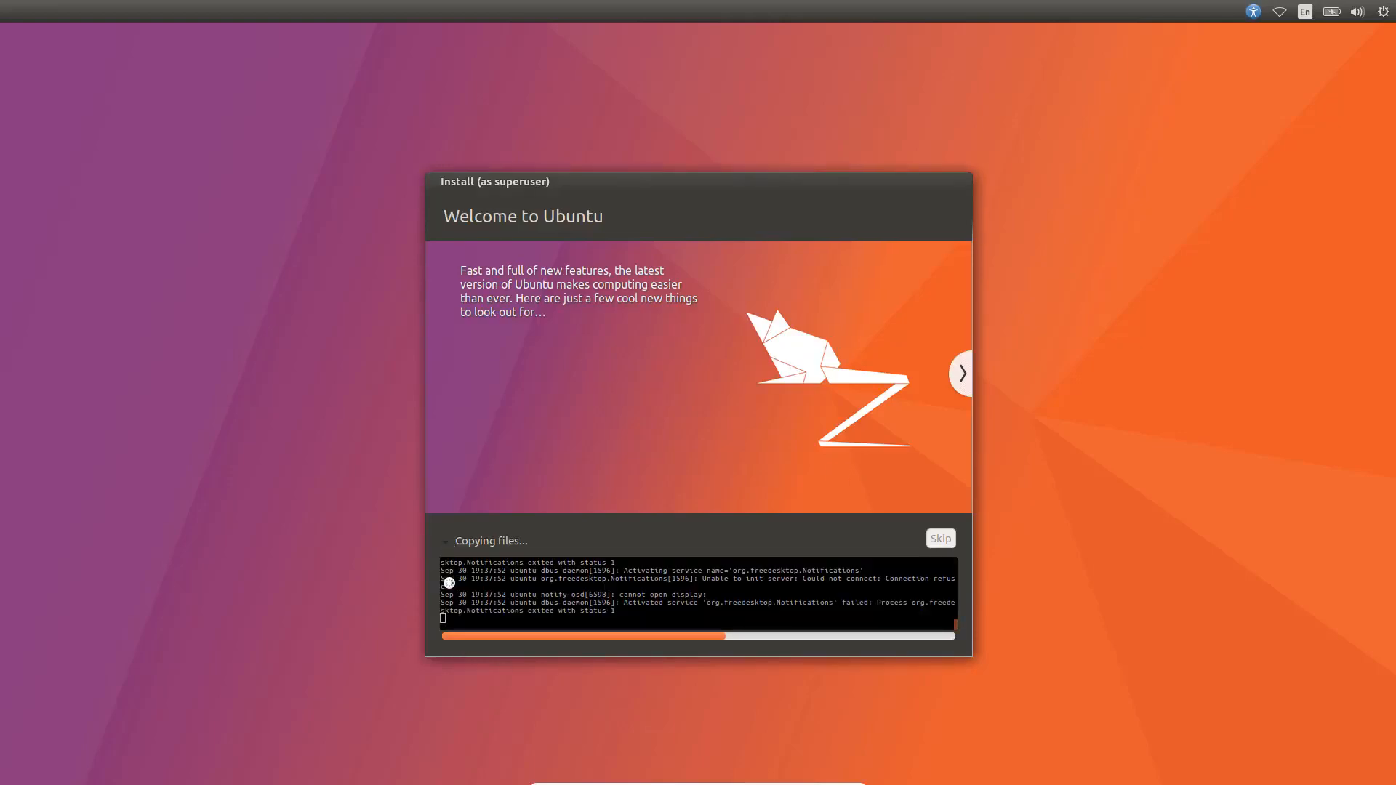
click(959, 374)
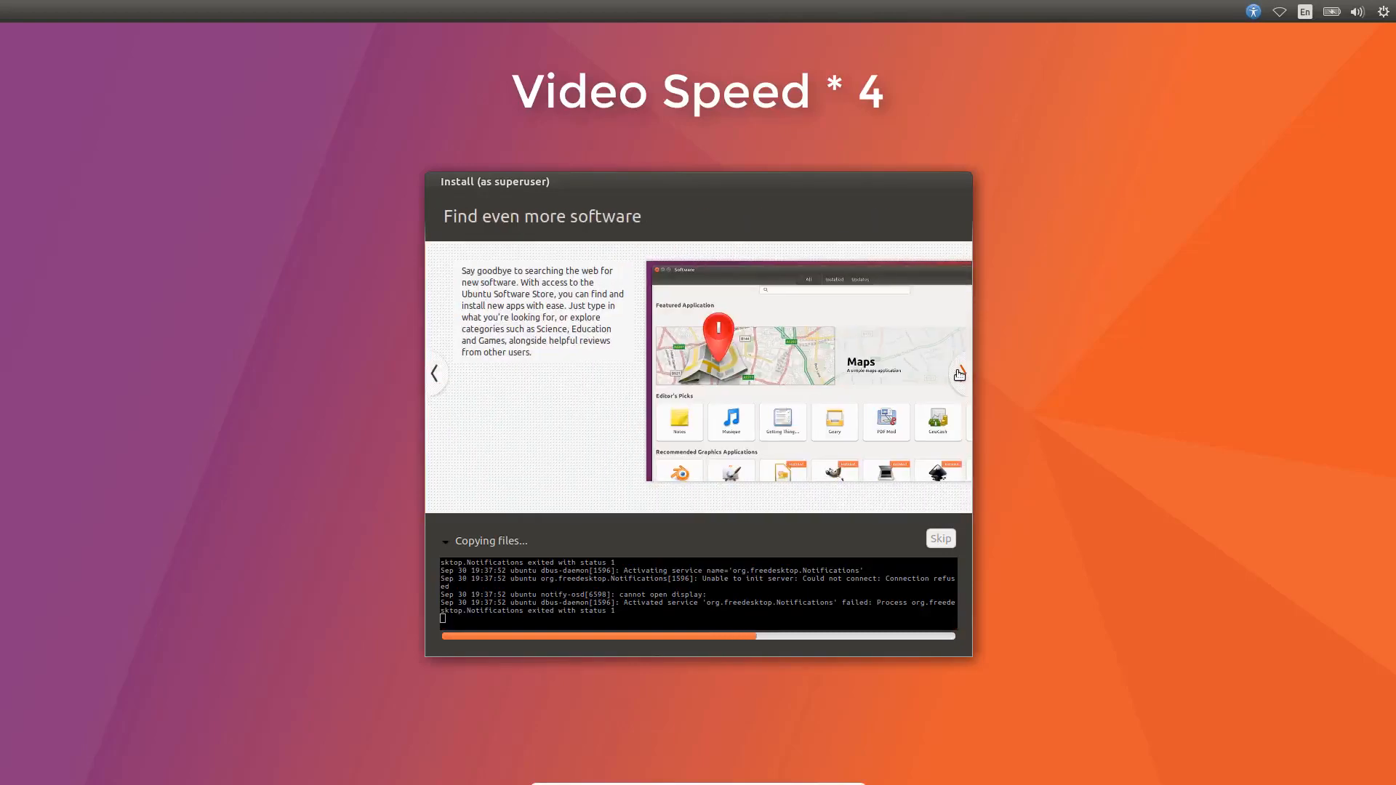
click(959, 374)
click(959, 374)
click(959, 374)
click(959, 375)
click(959, 374)
click(959, 374)
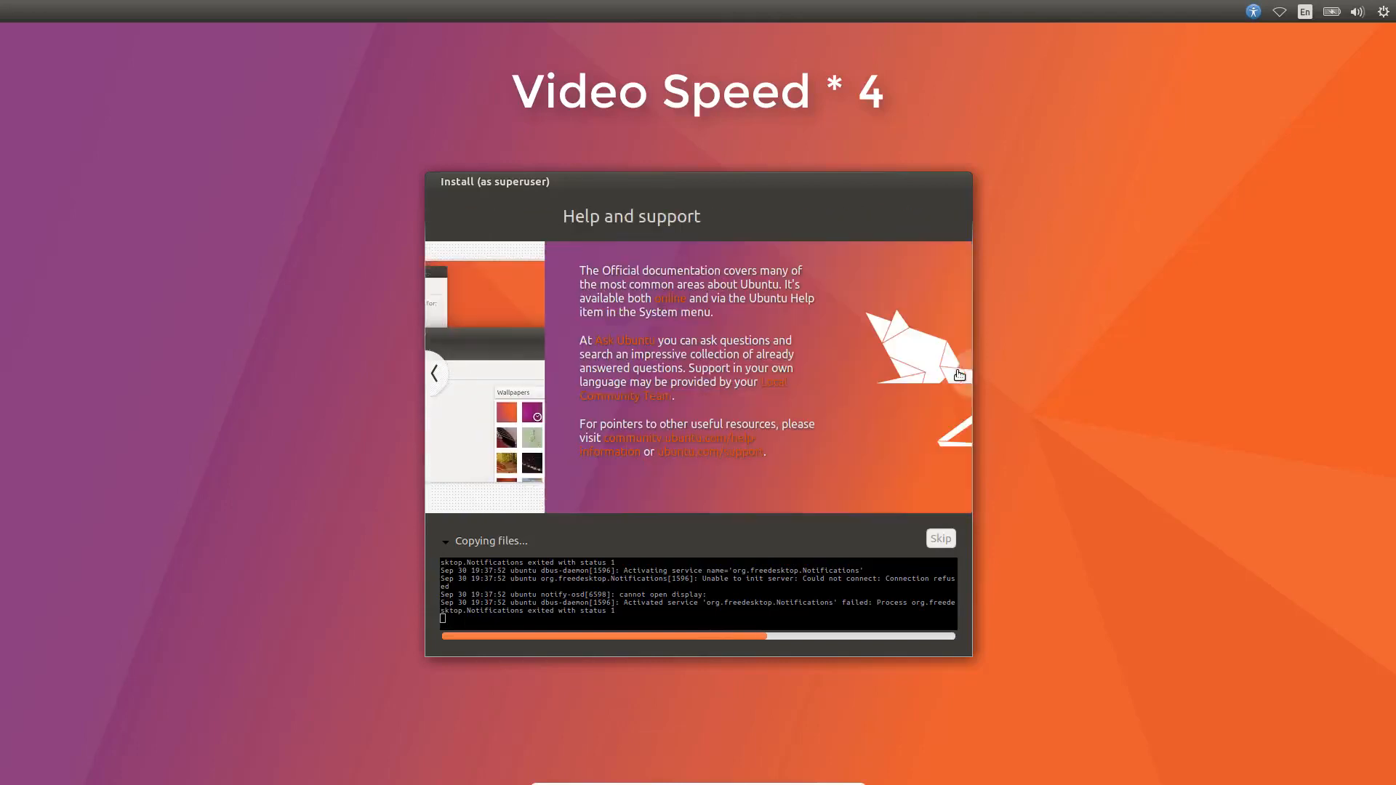
click(437, 379)
click(438, 379)
click(437, 379)
click(438, 379)
click(438, 379)
click(437, 379)
click(438, 379)
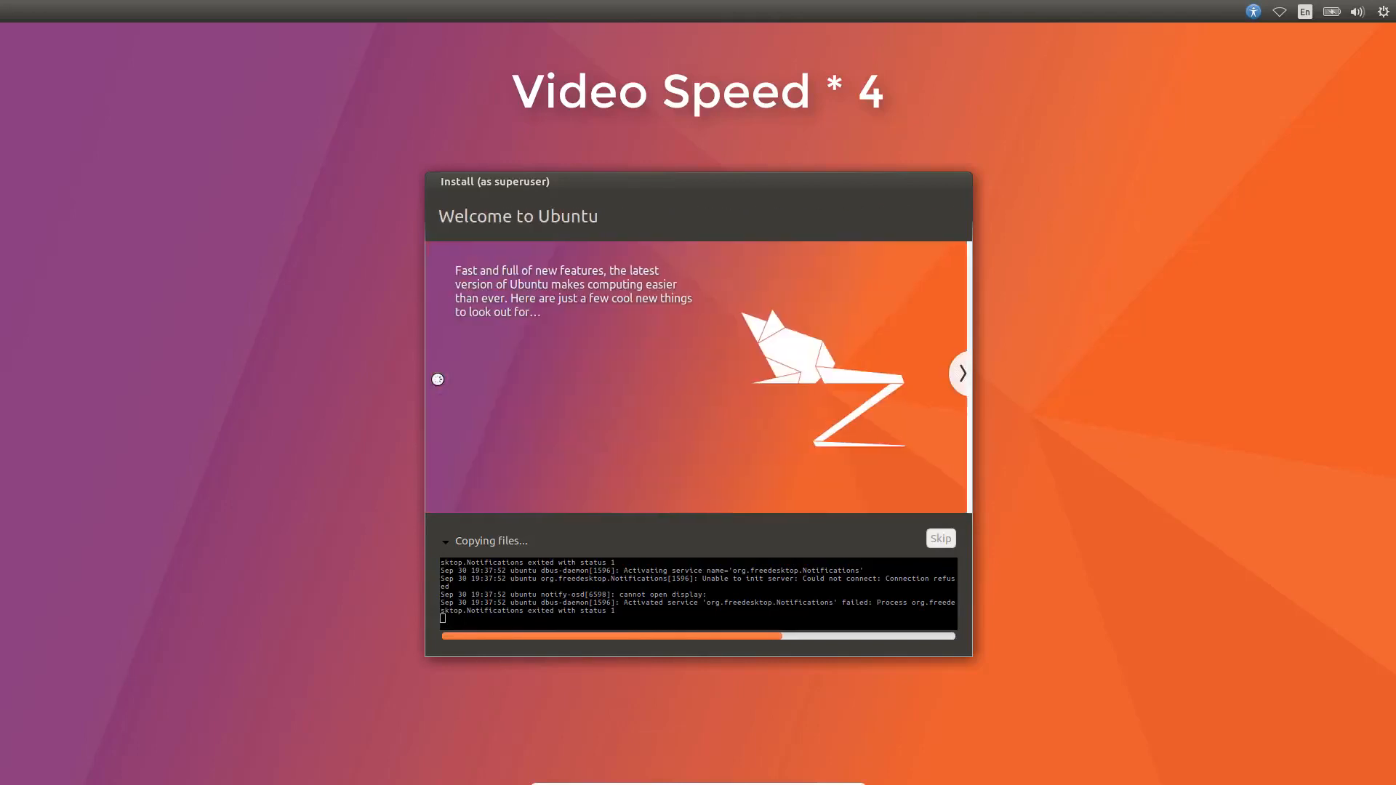